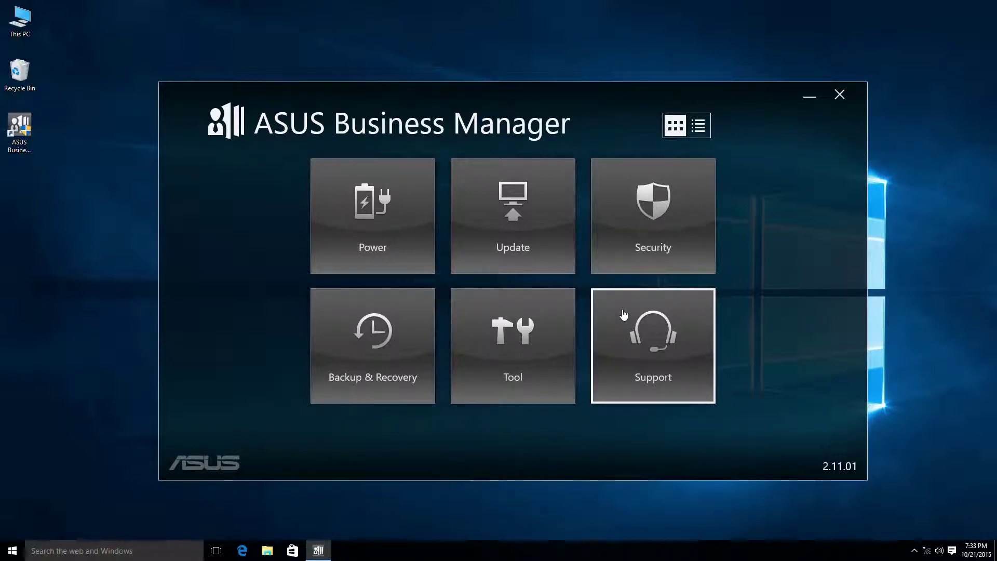
# Open Power settings and cycle through Normal and High Performance to the Max. Power Saving plan
pyautogui.click(322, 225)
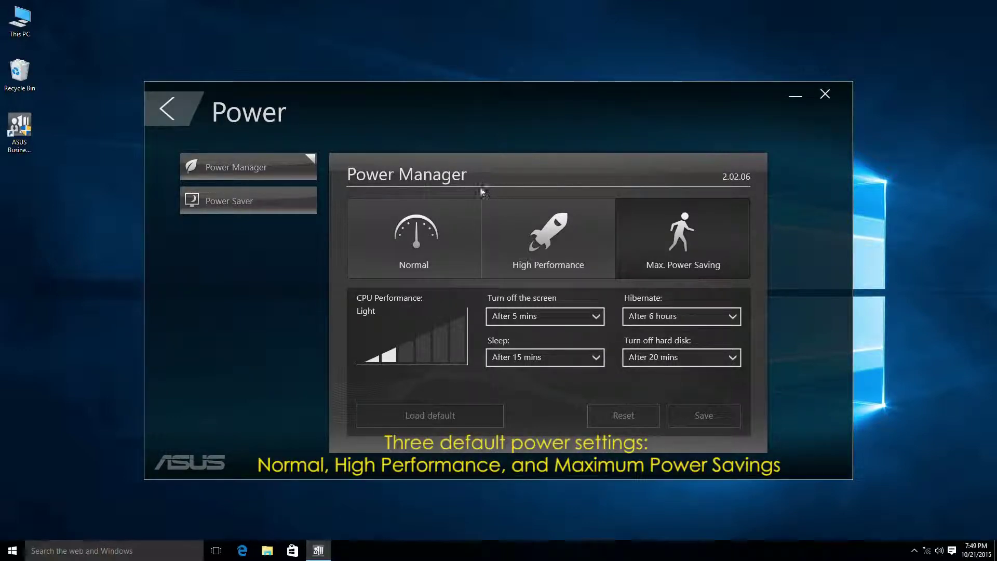
pyautogui.click(531, 235)
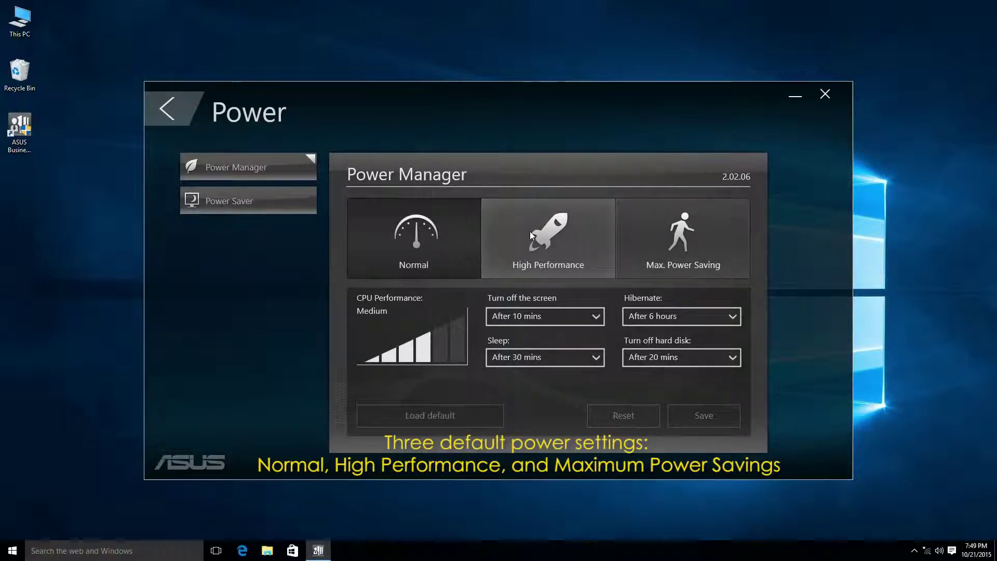
pyautogui.click(530, 232)
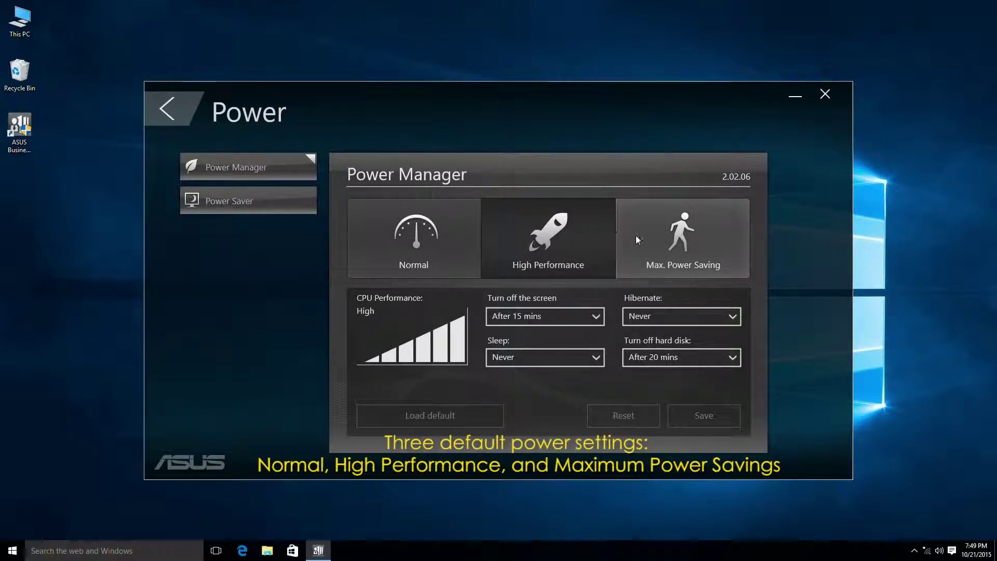
pyautogui.click(688, 236)
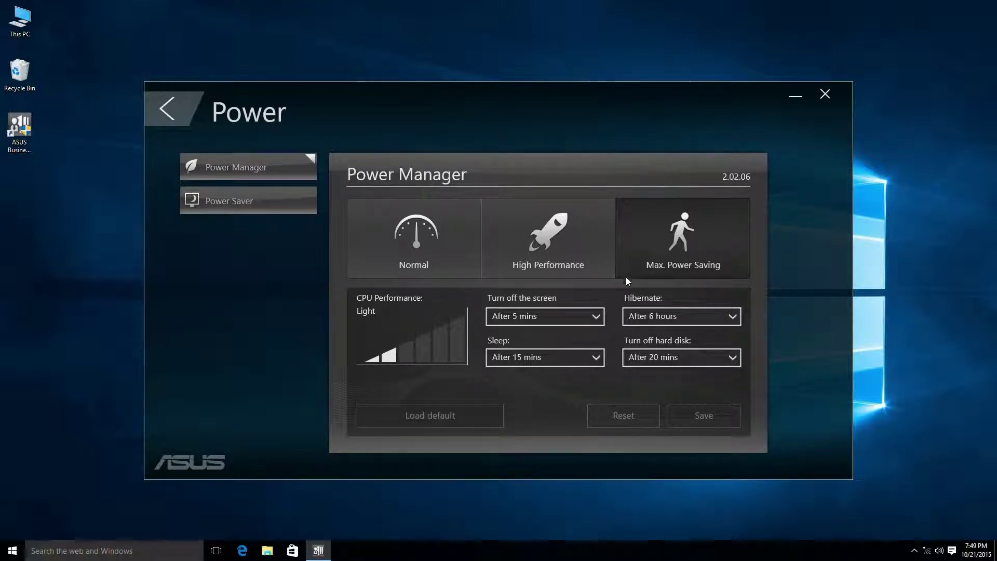
# Set the hard-disk turn-off to 4 hours, then restore Max. Power Saving's default timeouts
pyautogui.click(598, 317)
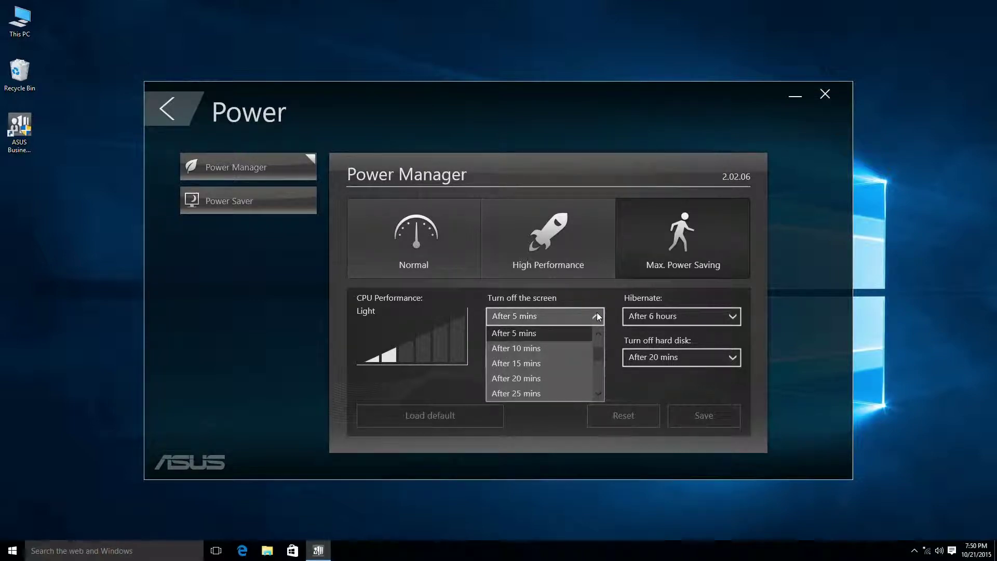
pyautogui.moveTo(596, 345)
pyautogui.mouseDown()
pyautogui.moveTo(599, 376)
pyautogui.moveTo(598, 331)
pyautogui.moveTo(598, 345)
pyautogui.mouseUp()
pyautogui.click(597, 357)
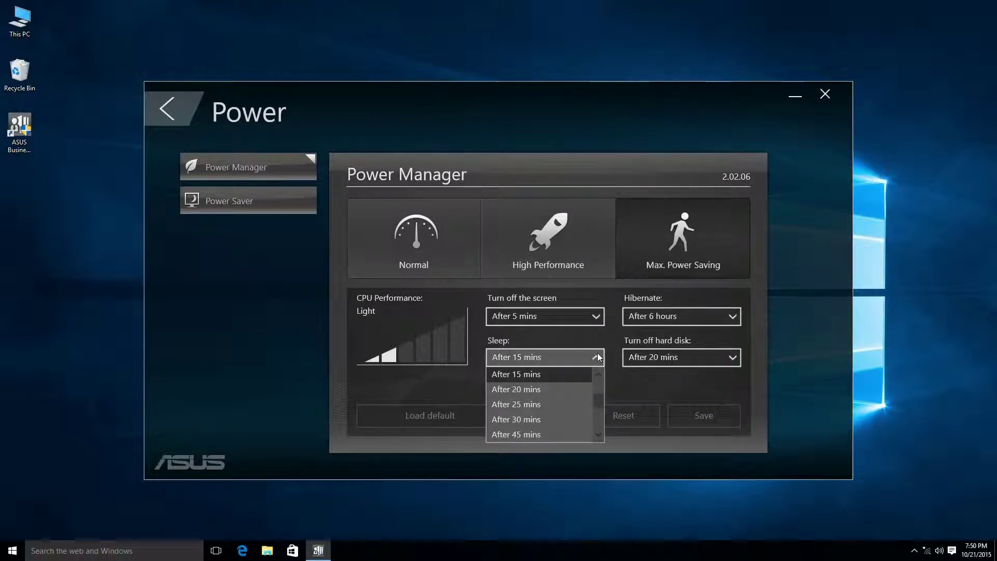
pyautogui.click(597, 357)
pyautogui.click(735, 319)
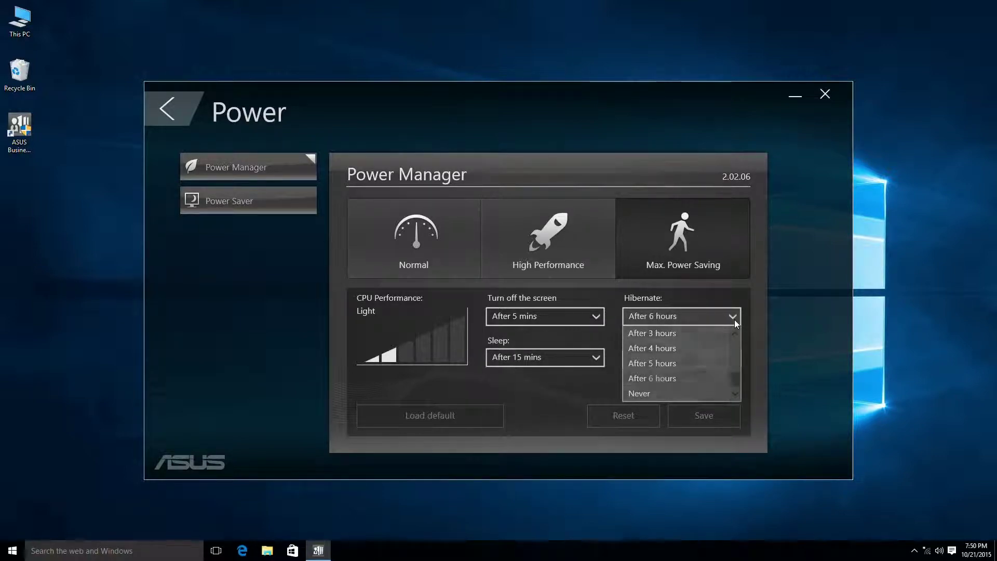
pyautogui.click(735, 320)
pyautogui.click(733, 351)
pyautogui.scroll(-3, 706, 384)
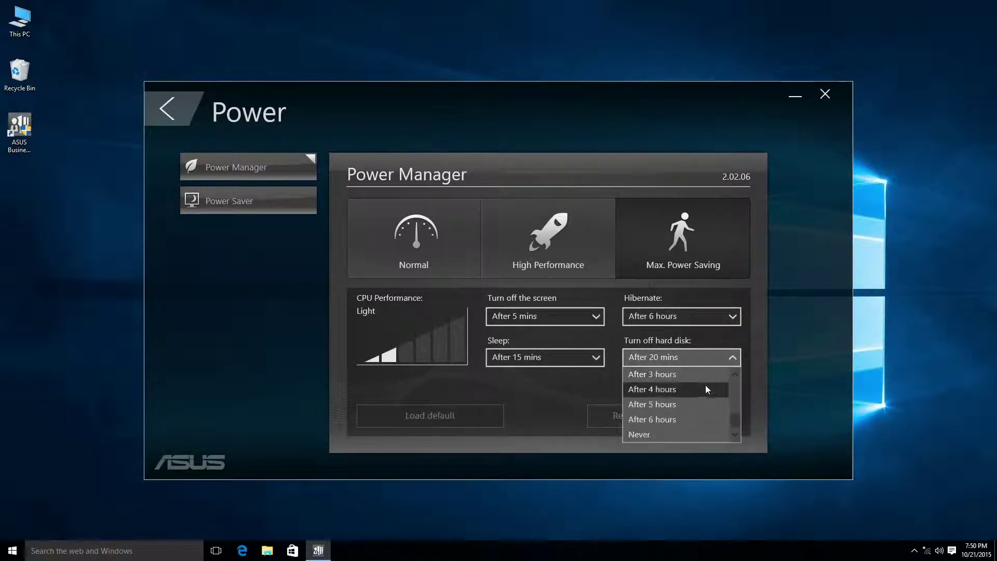
pyautogui.click(706, 385)
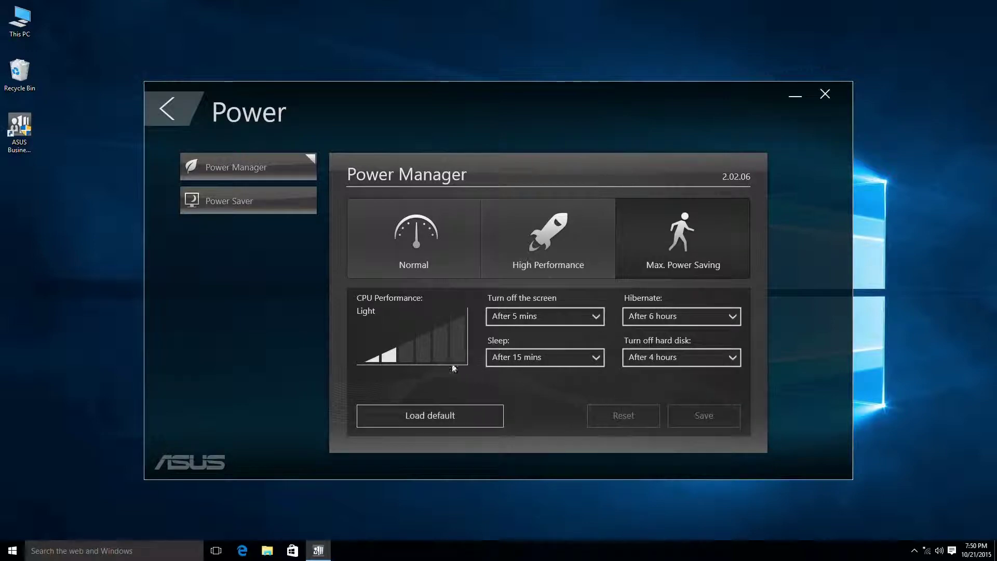
pyautogui.click(380, 415)
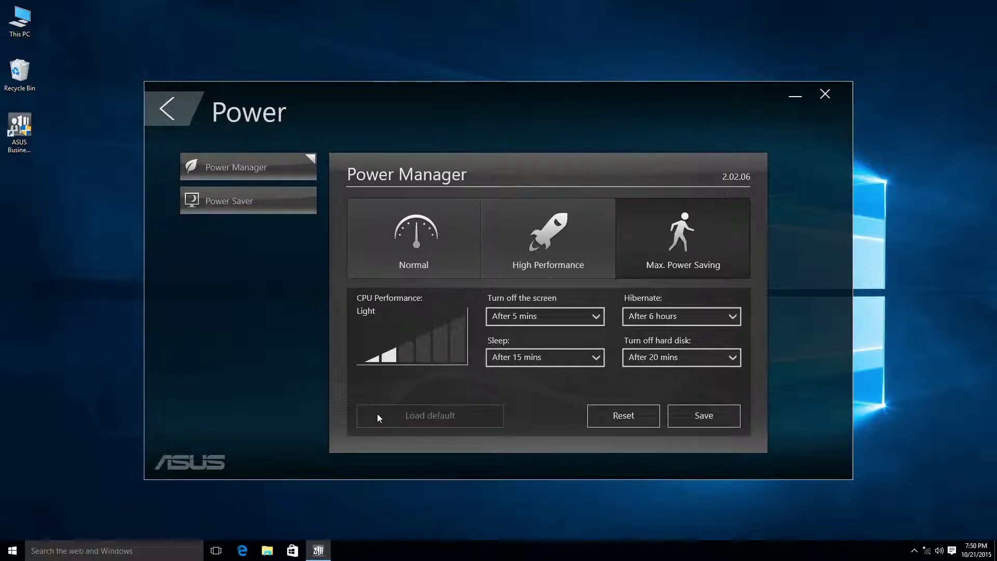
# Save the Max. Power Saving plan and set Power Saver hibernate-after-idle to 60 minutes
pyautogui.click(672, 415)
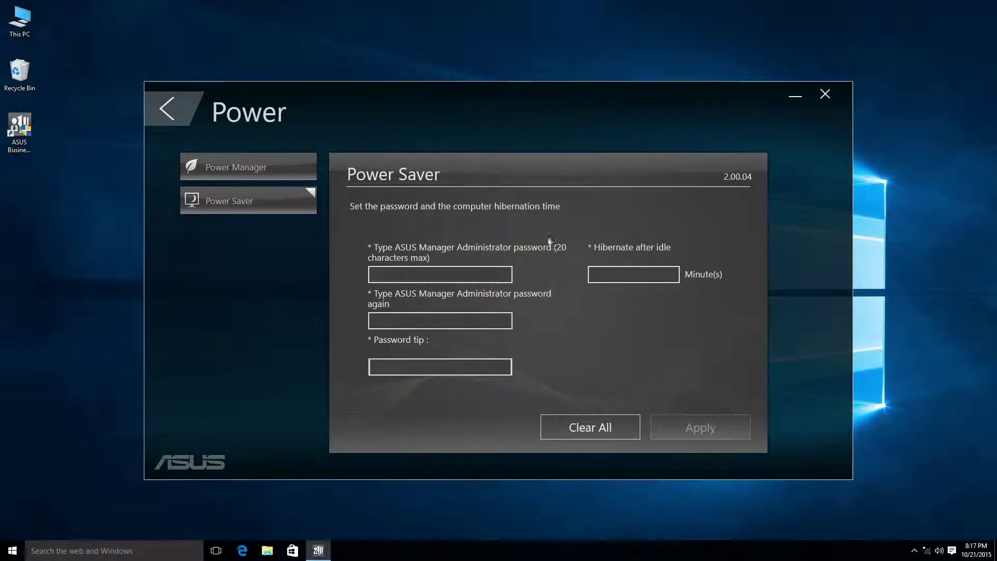
pyautogui.click(593, 269)
pyautogui.write('60')
# Enter and confirm the administrator password, then return to the home screen
pyautogui.click(511, 270)
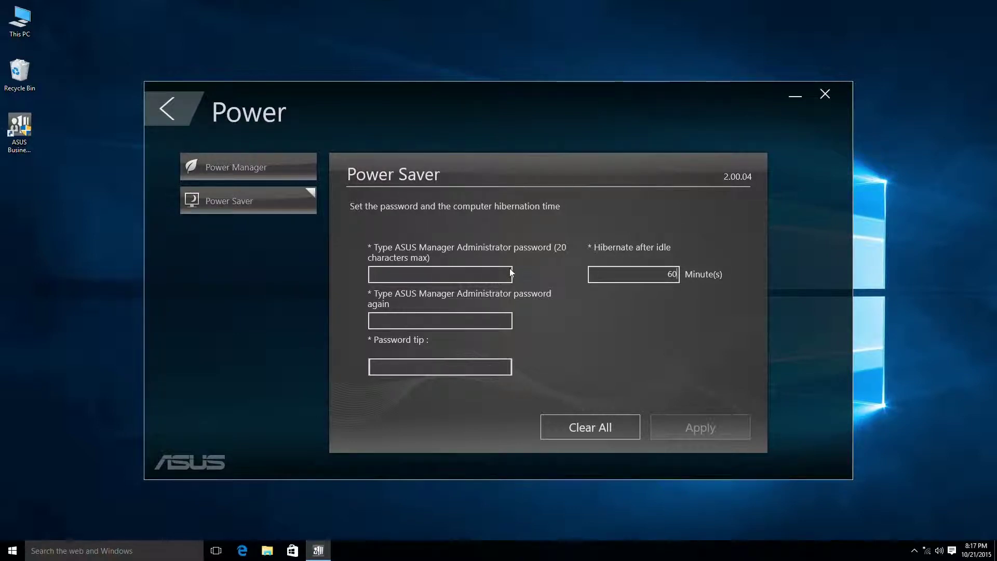
pyautogui.write('1234')
pyautogui.press('Tab')
pyautogui.write('1234')
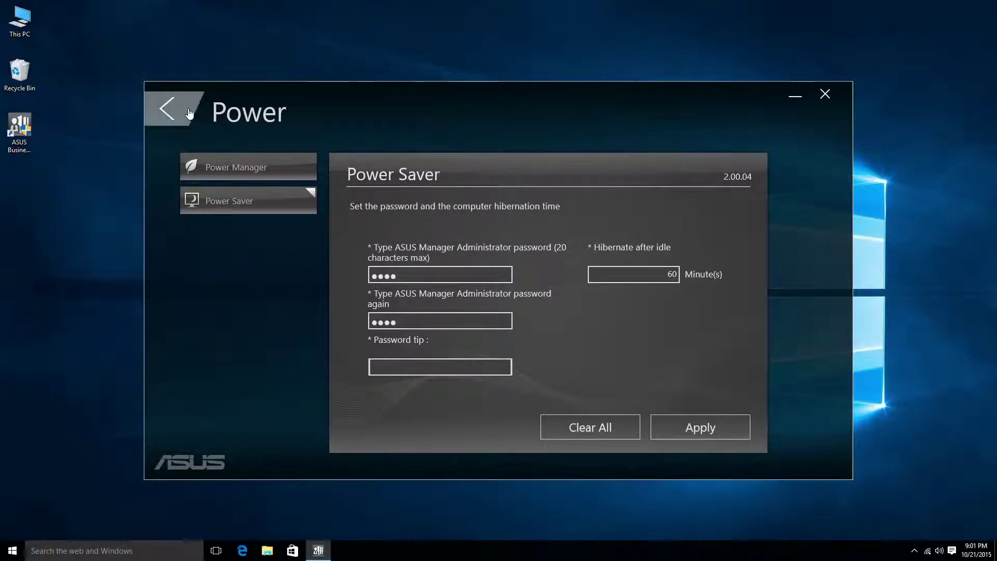
pyautogui.click(188, 111)
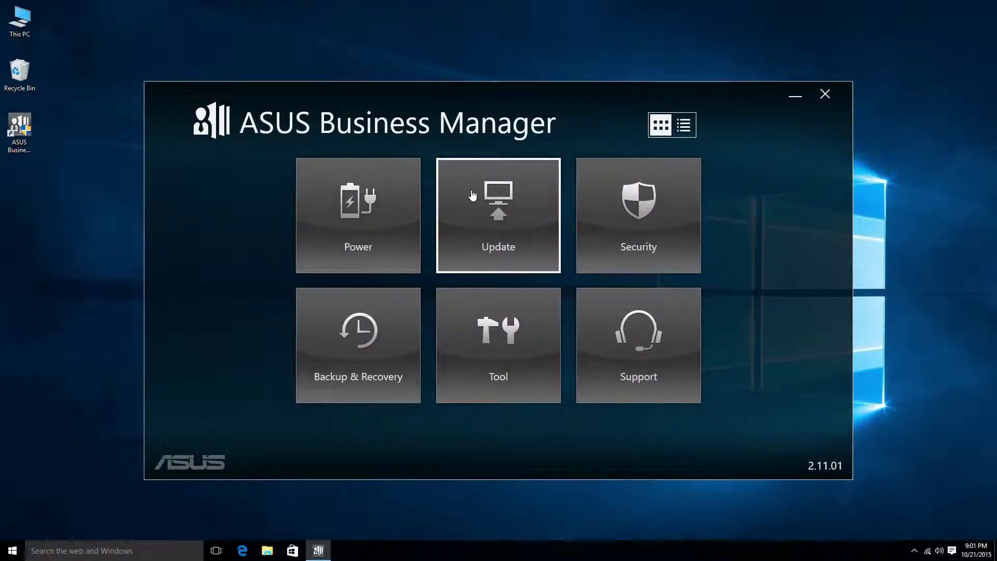
# Browse driver and BIOS updates, refresh the server list, and start the UN65 BIOS v0402 update
pyautogui.click(472, 195)
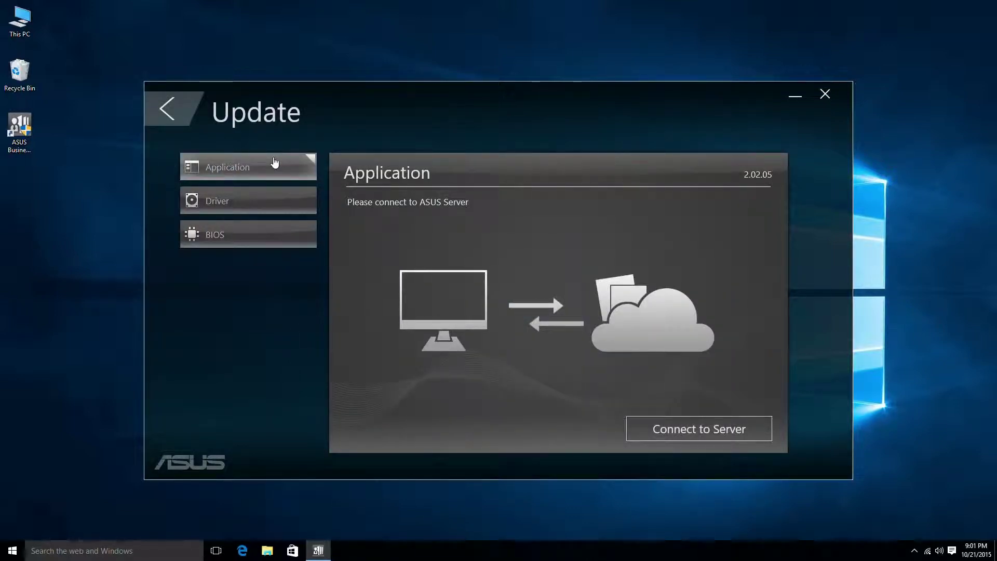
pyautogui.click(279, 201)
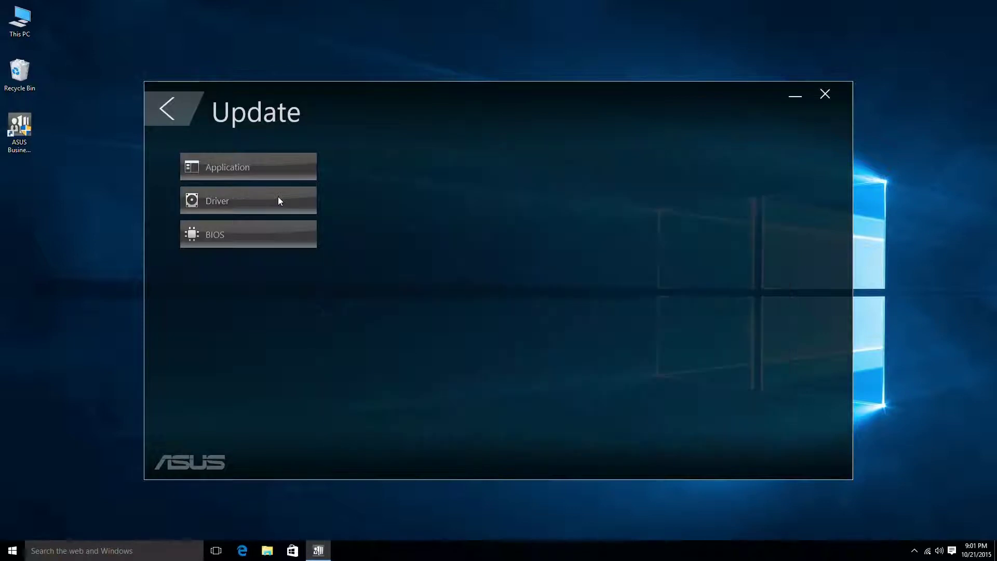
pyautogui.click(279, 230)
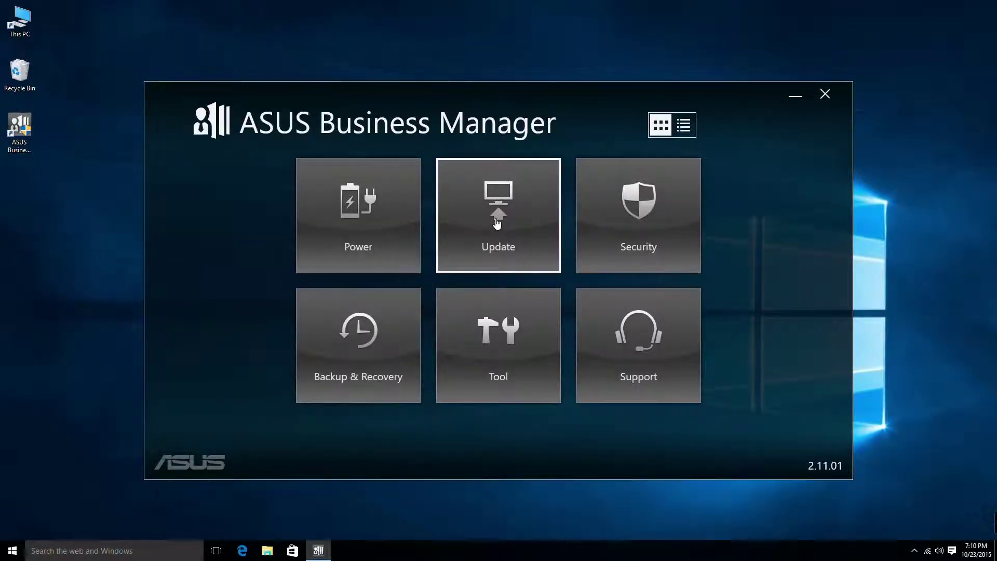
pyautogui.click(497, 224)
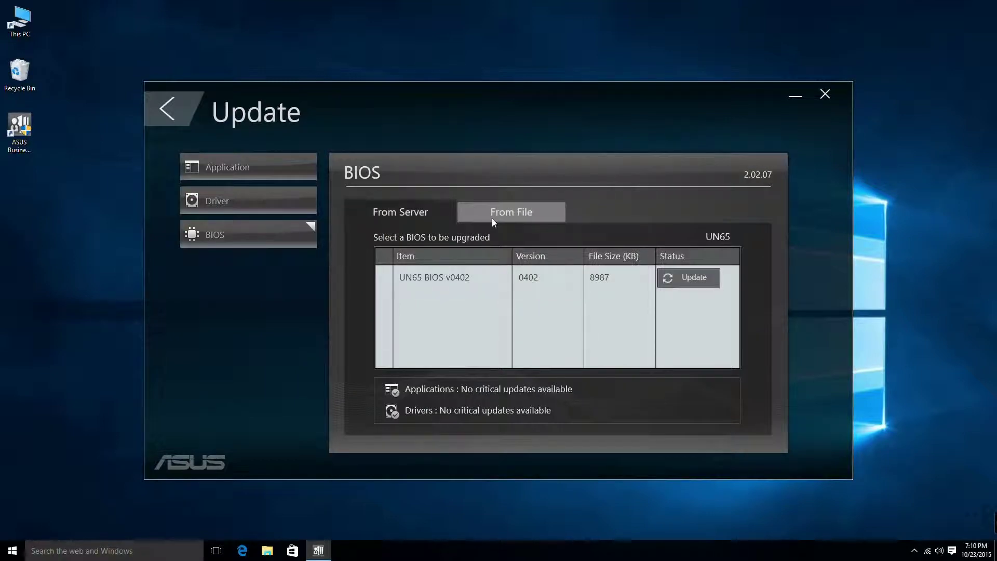
pyautogui.click(266, 237)
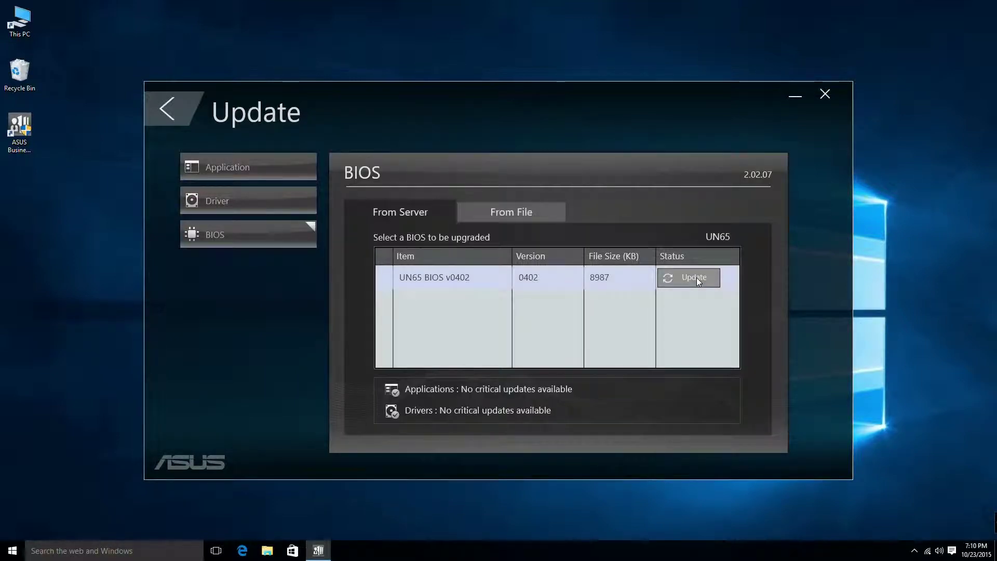
pyautogui.click(697, 277)
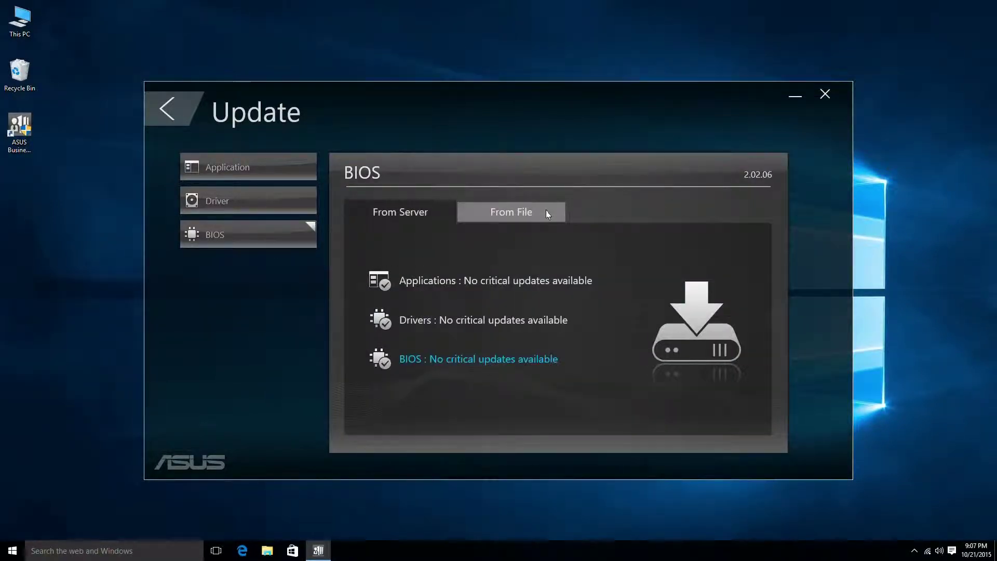
# Flash the BIOS from the file UN65-ASUS-0402.CAP and confirm the reboot
pyautogui.click(546, 210)
pyautogui.click(584, 286)
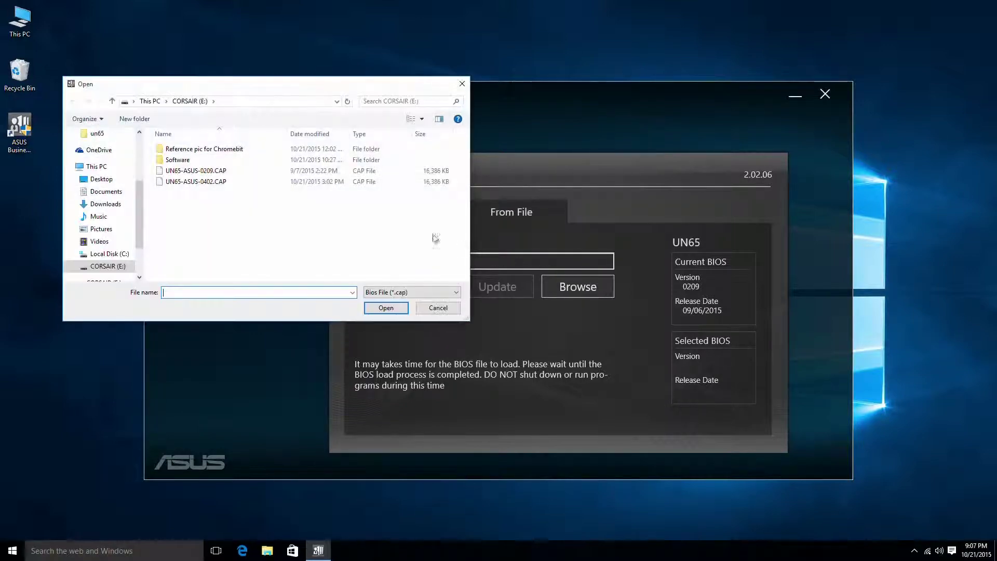
pyautogui.doubleClick(208, 182)
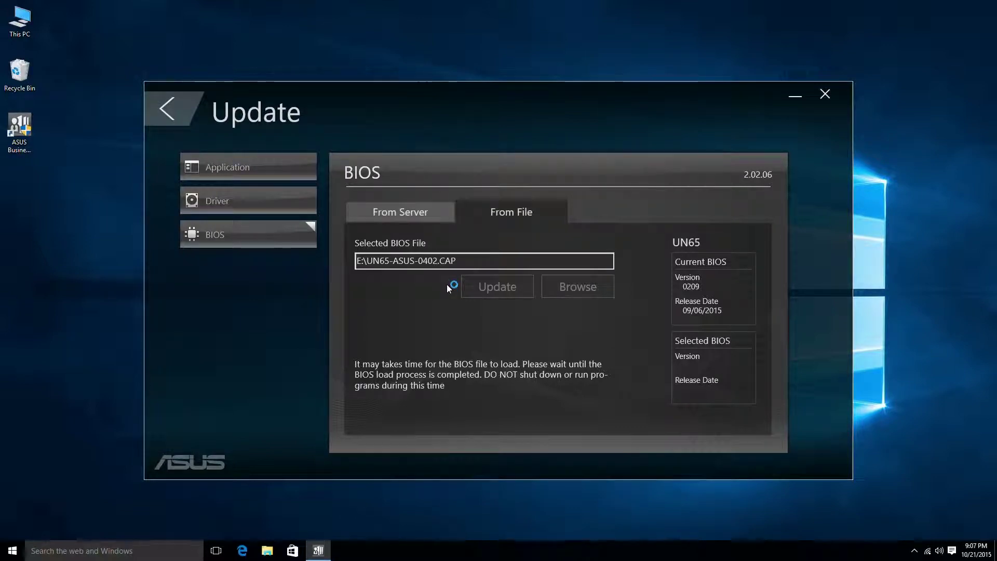
pyautogui.click(518, 292)
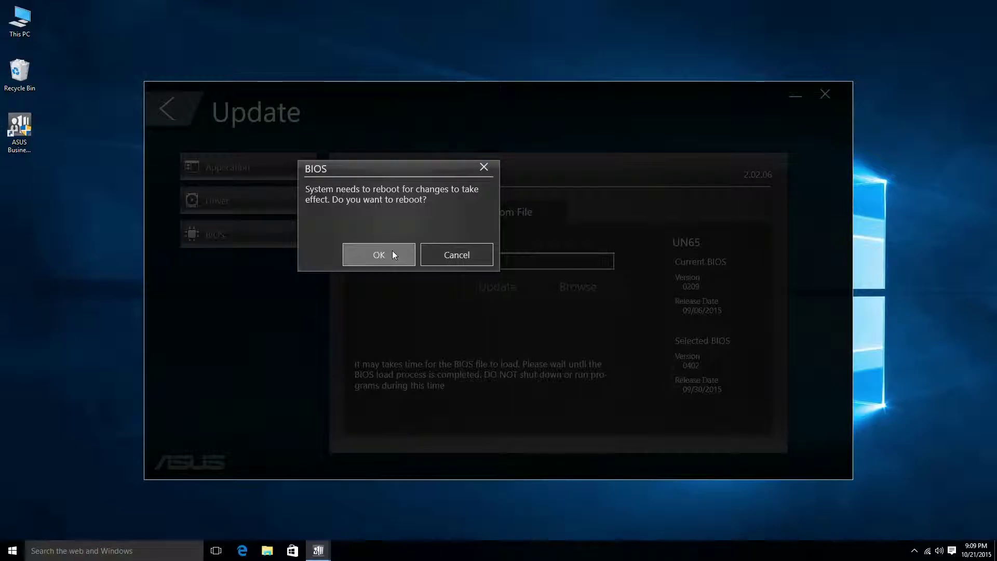
pyautogui.click(379, 255)
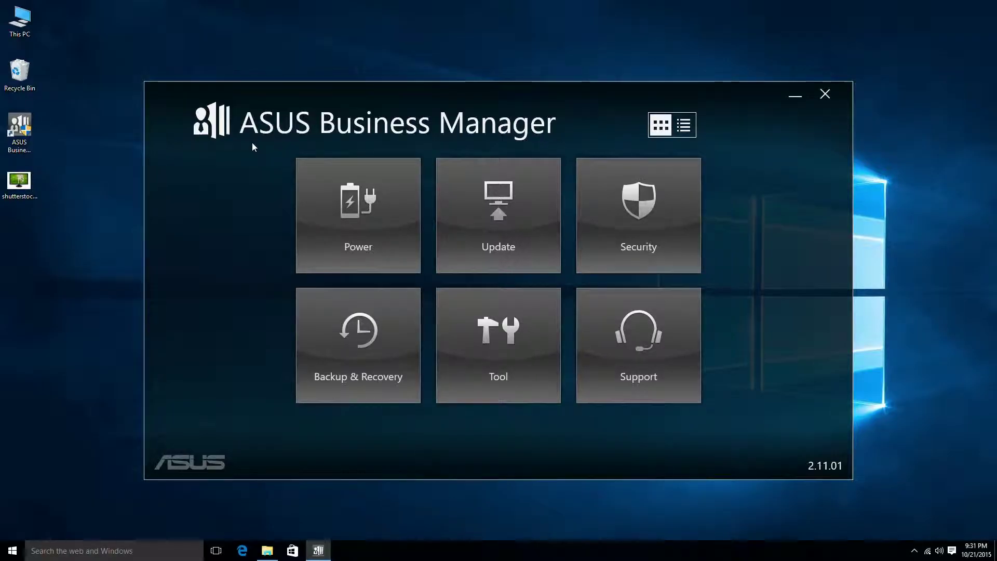
# Mark temporary internet files, cookies and internet history for cleanup, then view ASUS Secure Delete
pyautogui.click(622, 225)
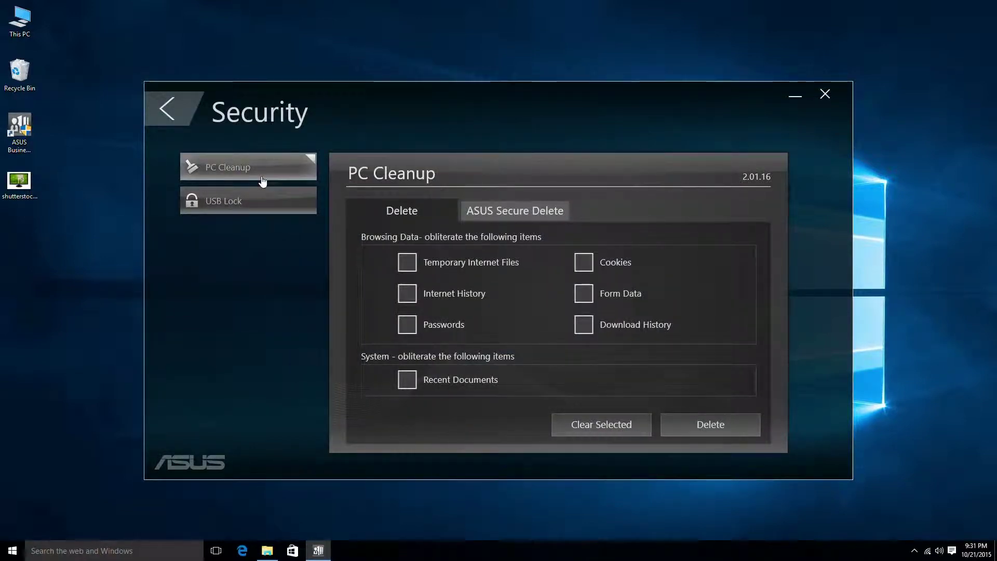
pyautogui.click(408, 263)
pyautogui.click(583, 262)
pyautogui.click(408, 293)
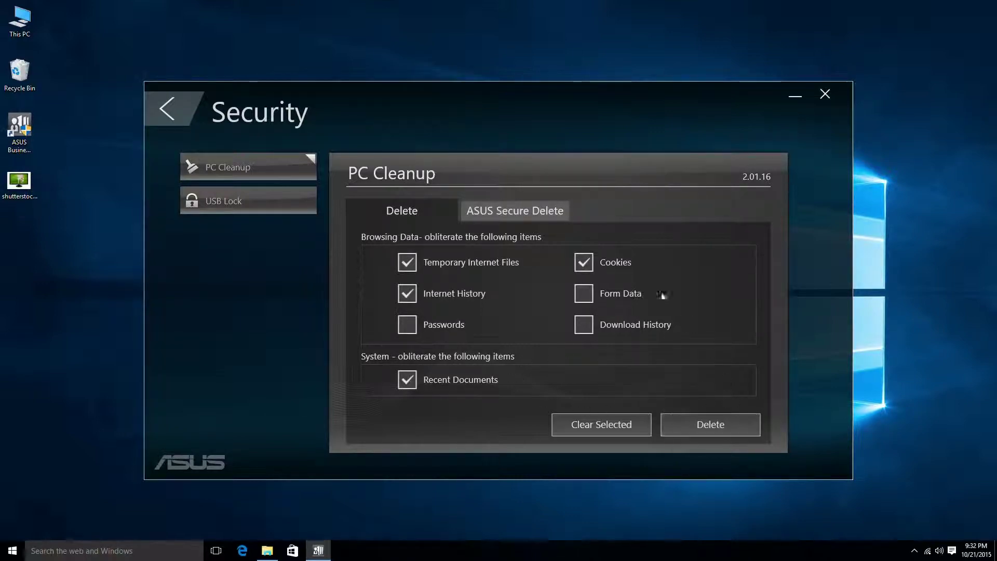
pyautogui.click(530, 212)
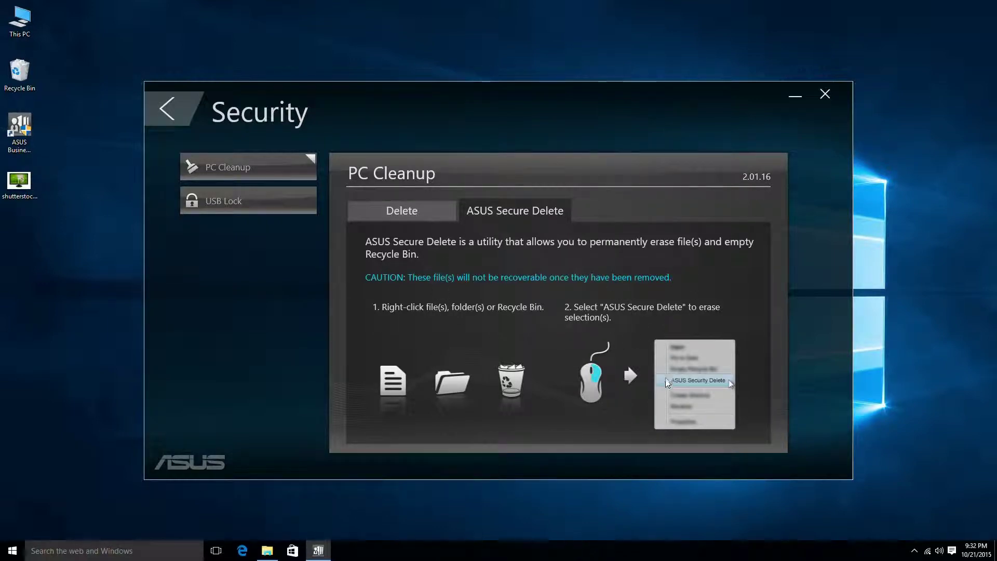
# Securely erase the desktop shutterstock image with ASUS Secure Delete, then go to USB Lock
pyautogui.rightClick(23, 191)
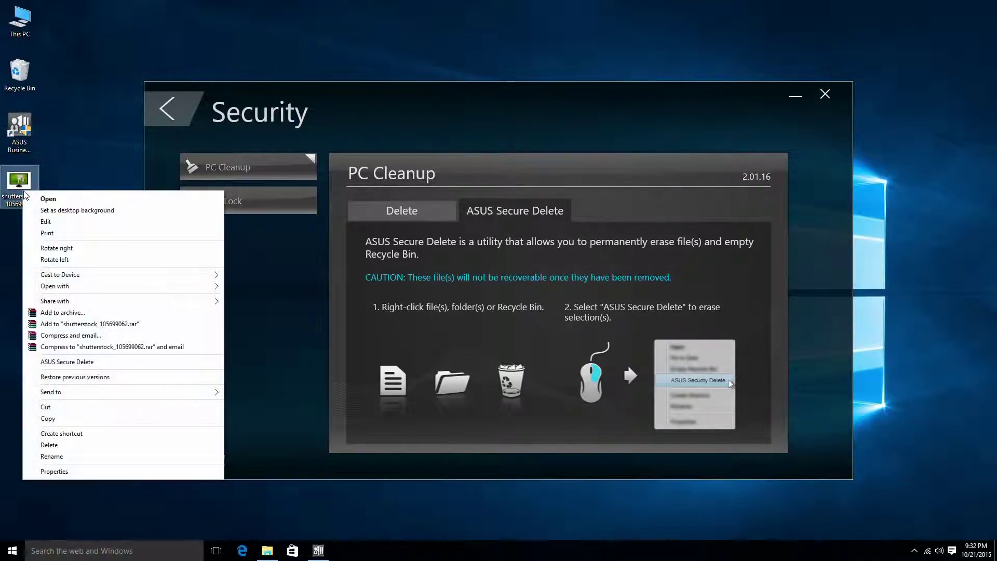
pyautogui.click(126, 362)
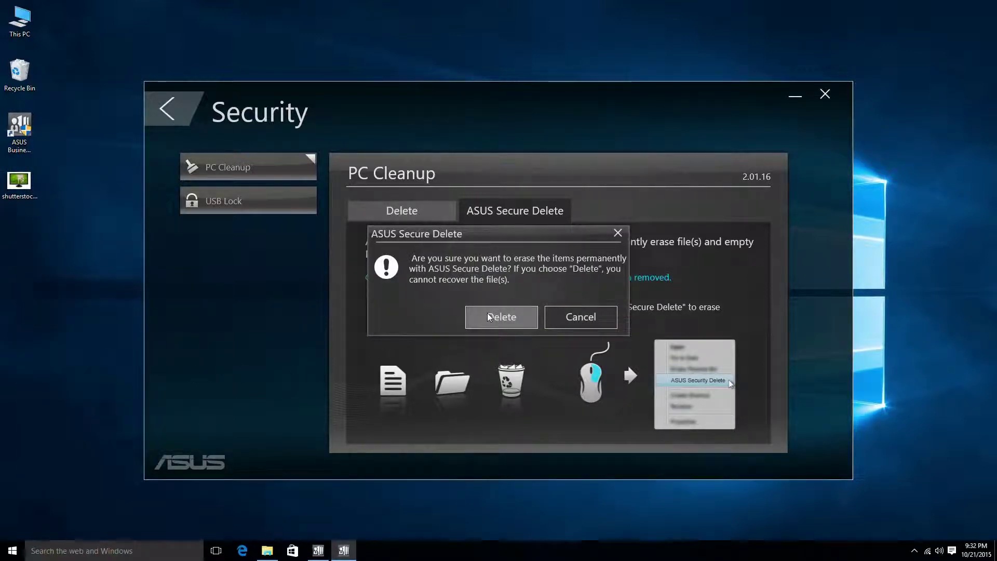
pyautogui.click(481, 316)
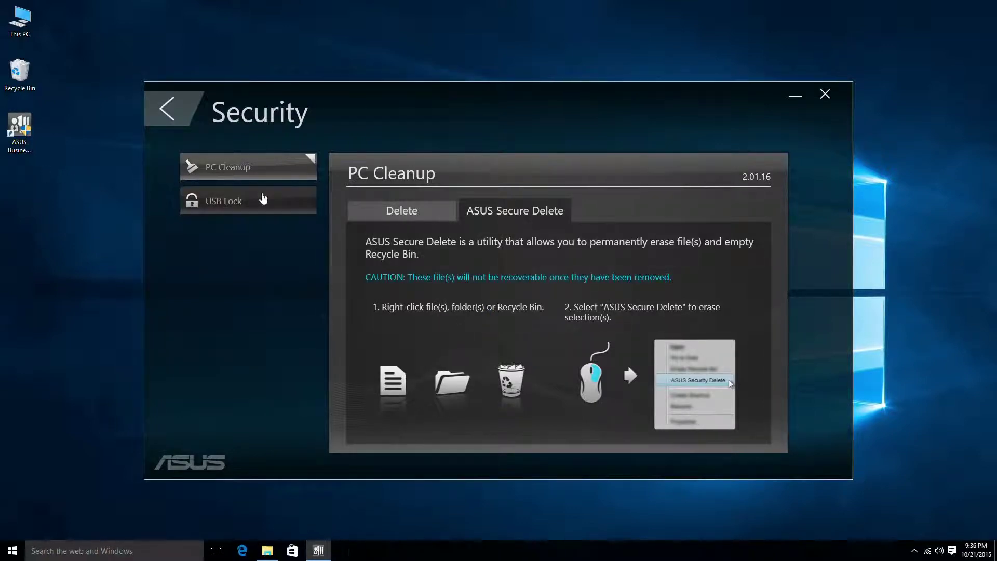
pyautogui.click(263, 197)
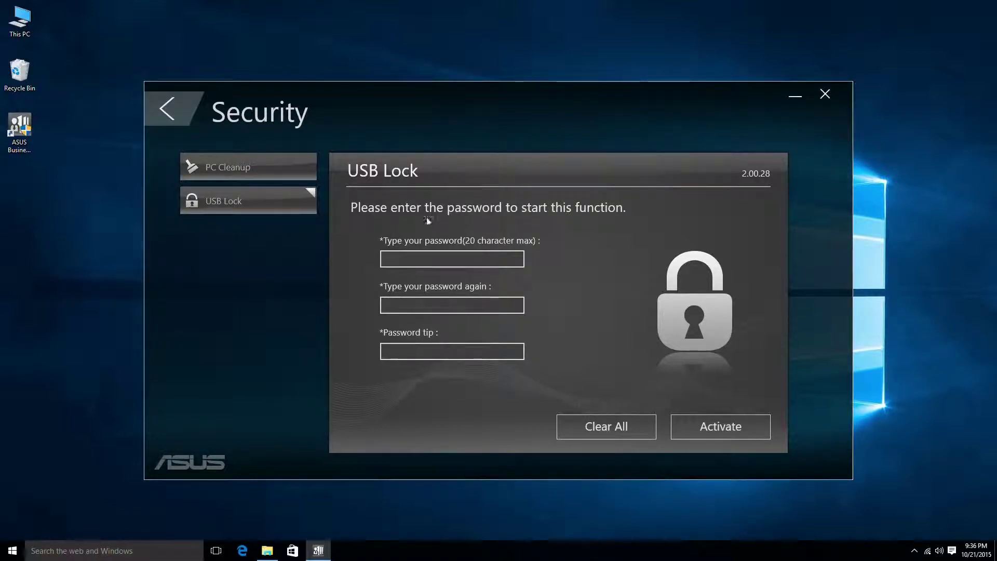
# Enter the USB Lock password and begin retyping it in the confirmation field
pyautogui.click(423, 254)
pyautogui.write('12345')
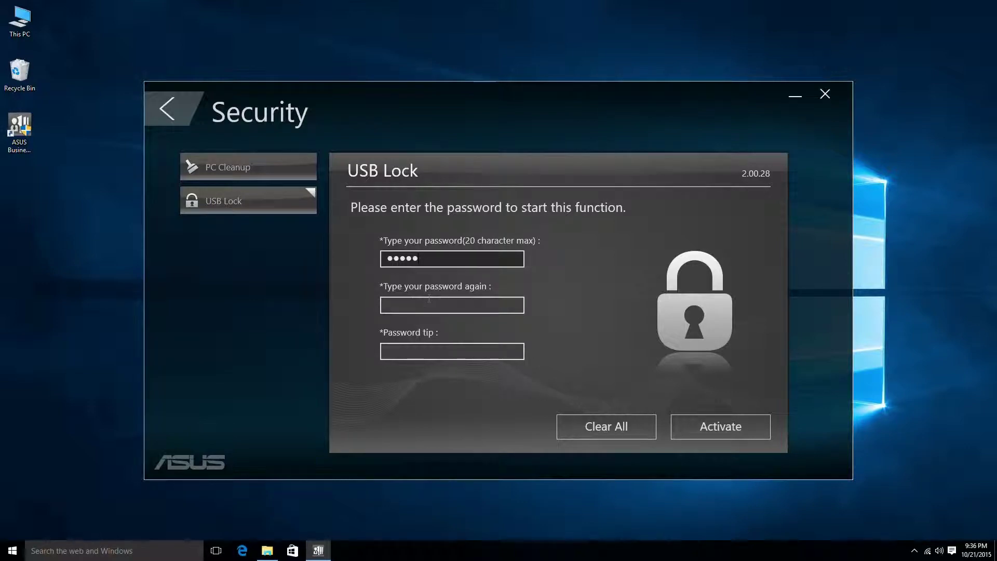
pyautogui.click(423, 303)
pyautogui.write('34')
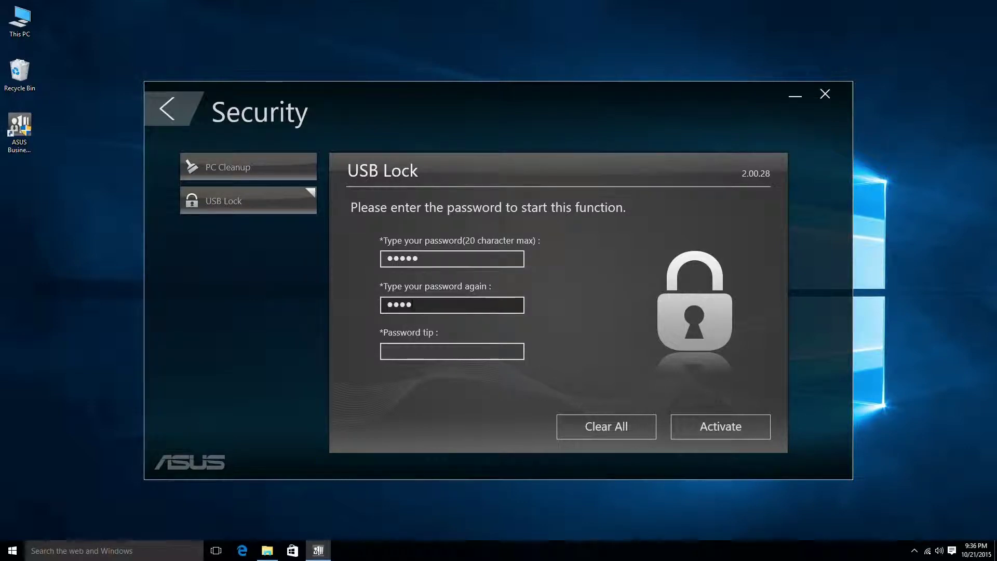
pyautogui.write('5')
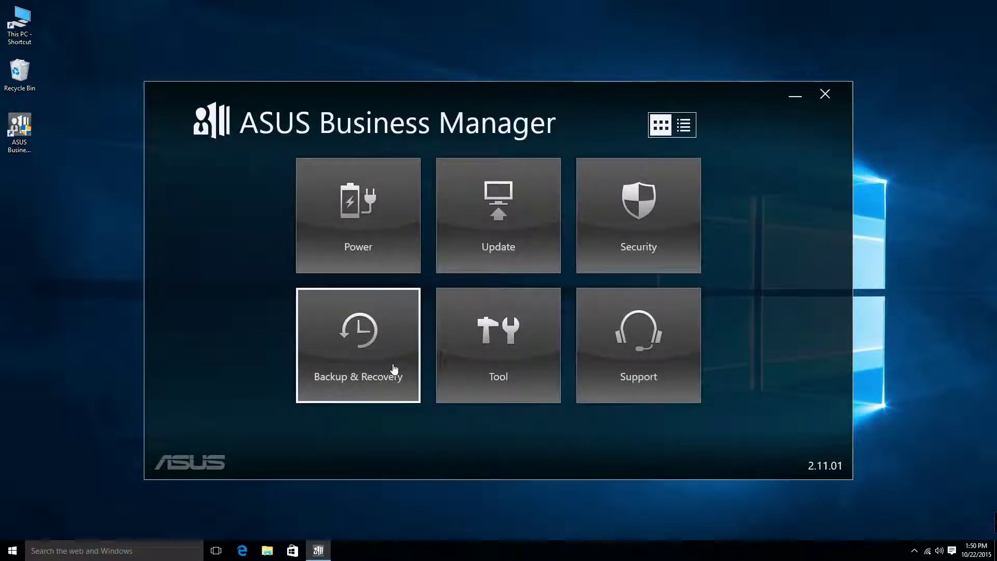
pyautogui.click(394, 369)
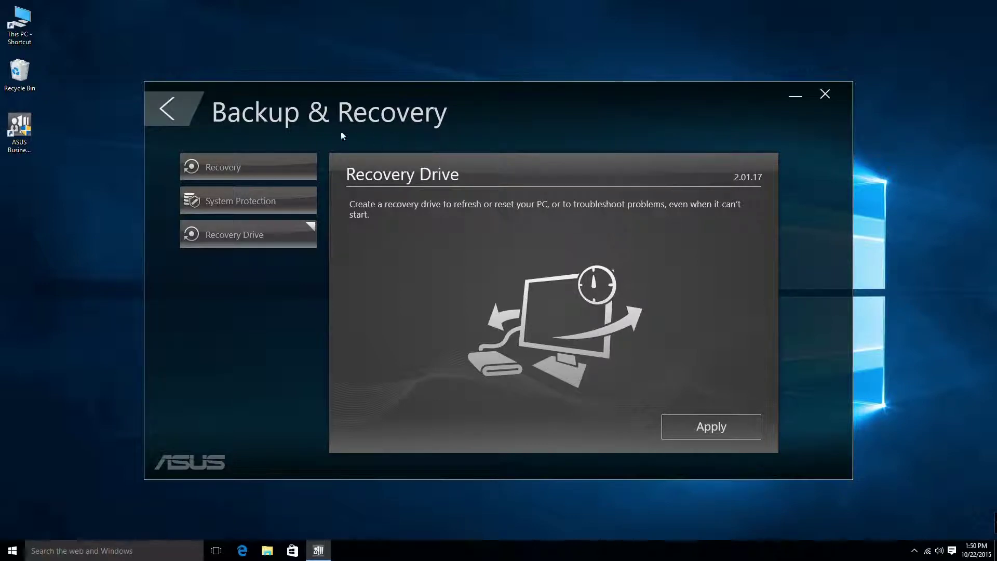
pyautogui.click(294, 169)
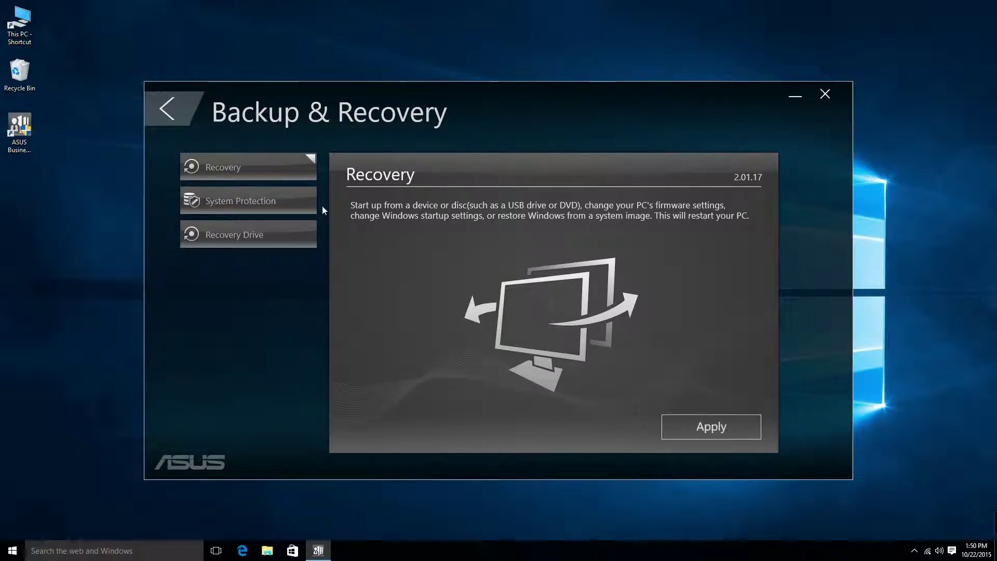
pyautogui.click(286, 205)
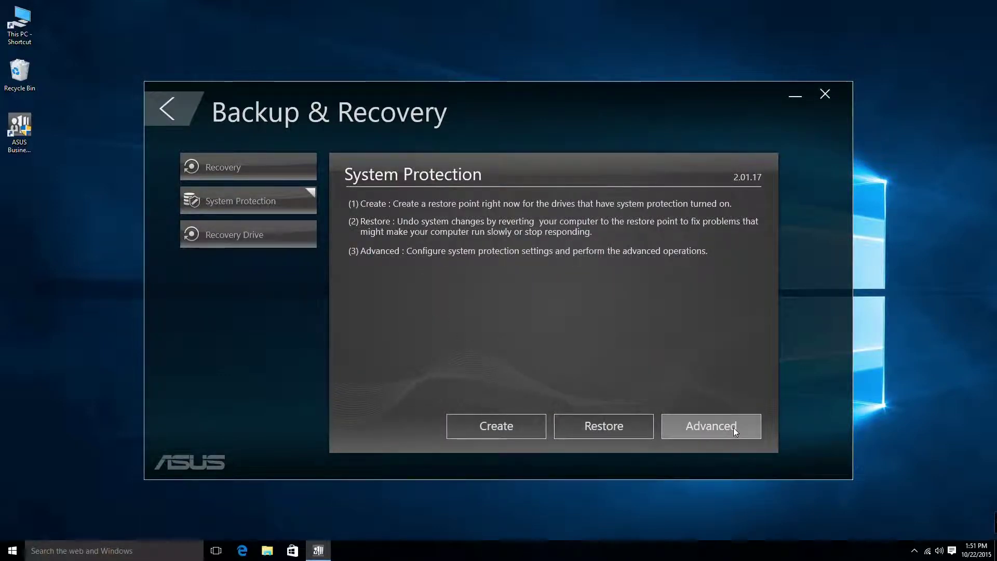
pyautogui.click(279, 238)
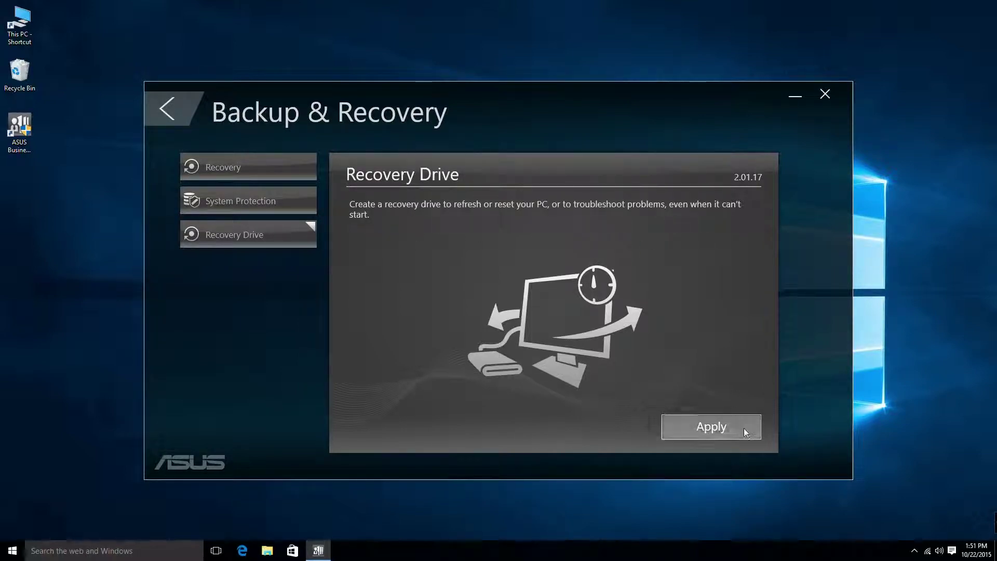
pyautogui.click(173, 111)
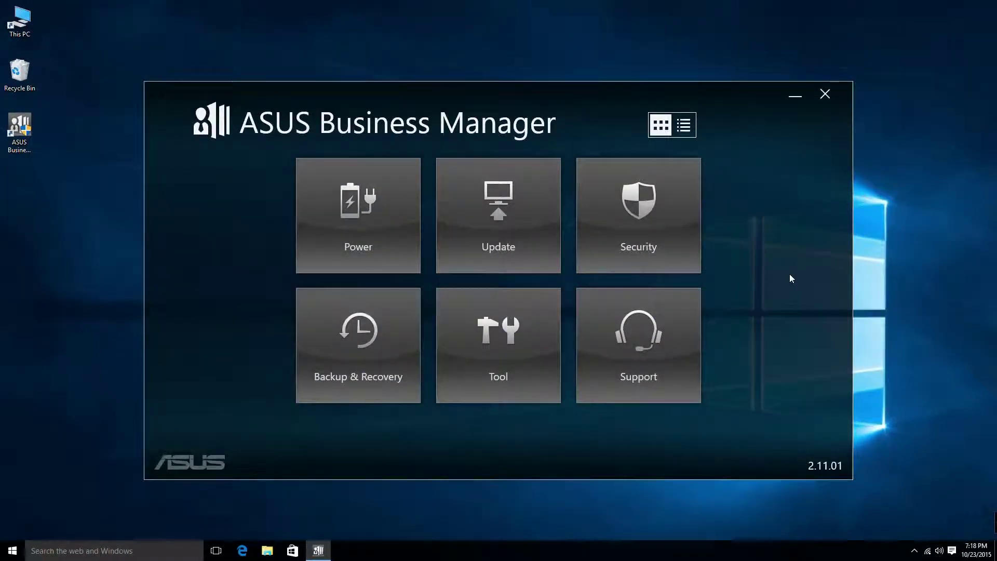
# In MyLogo, load UN65-ASUS-0402.CAP as the BIOS file and ASUS ISOI.BMP as the picture
pyautogui.click(540, 347)
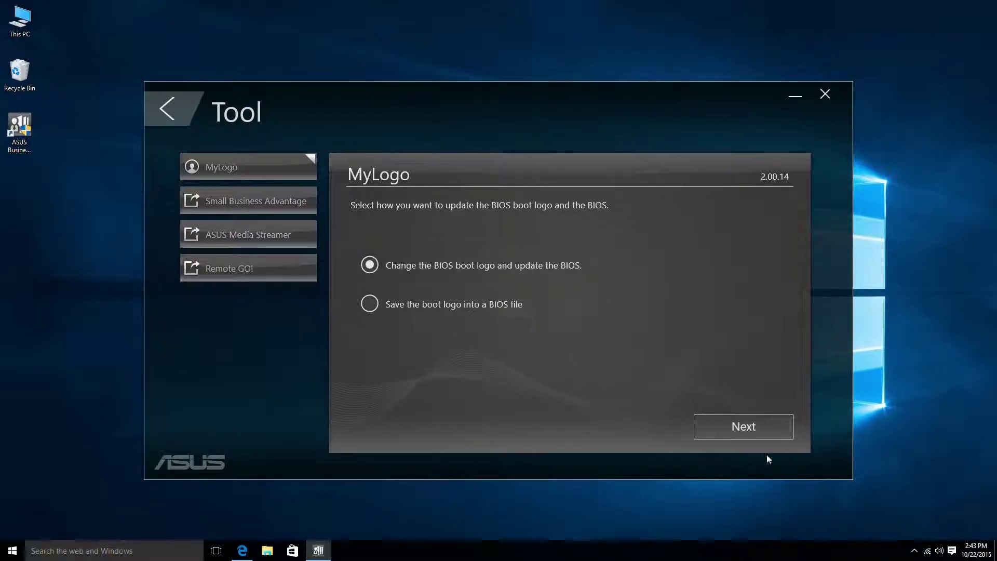
pyautogui.click(760, 438)
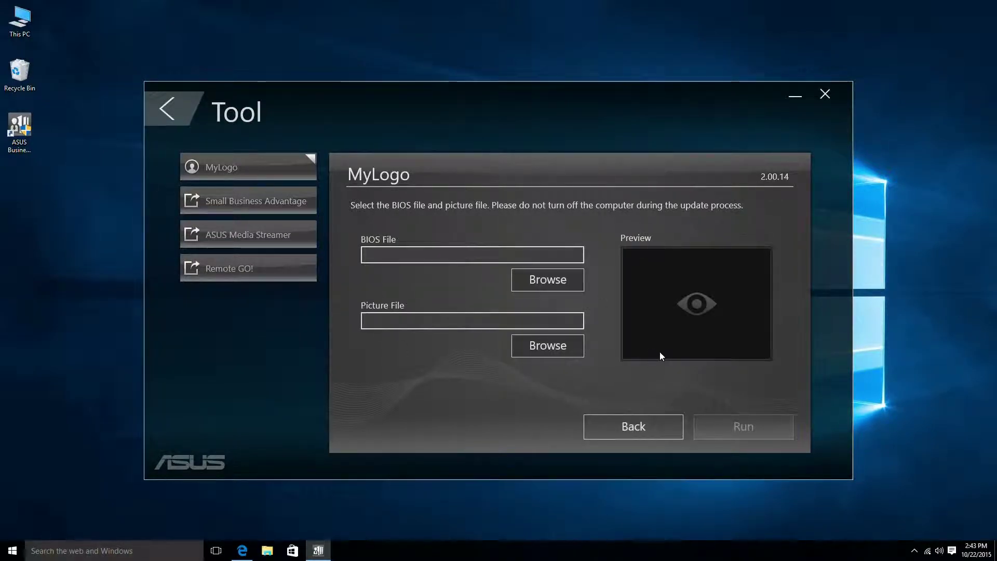
pyautogui.click(575, 289)
pyautogui.click(236, 181)
pyautogui.doubleClick(235, 181)
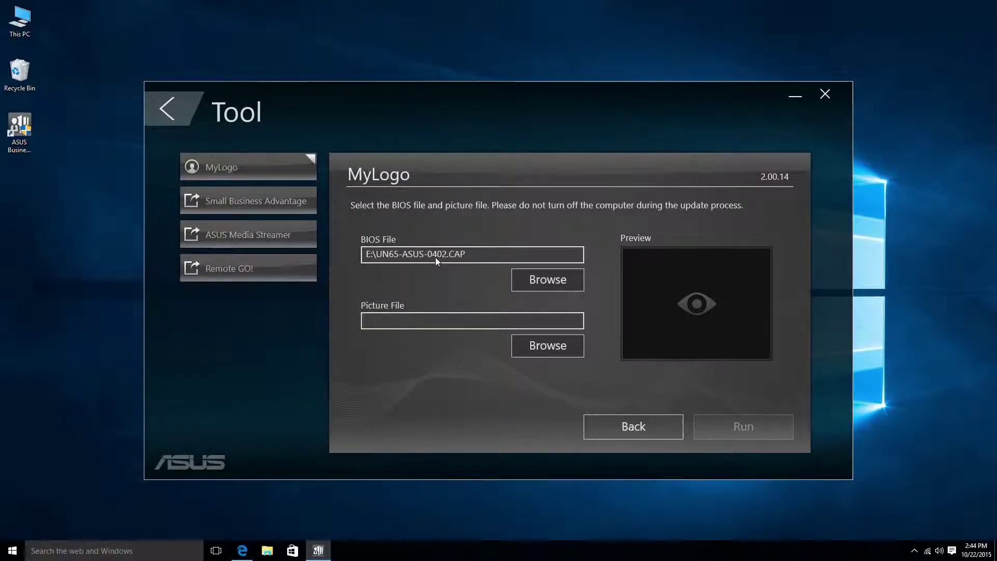
pyautogui.click(531, 343)
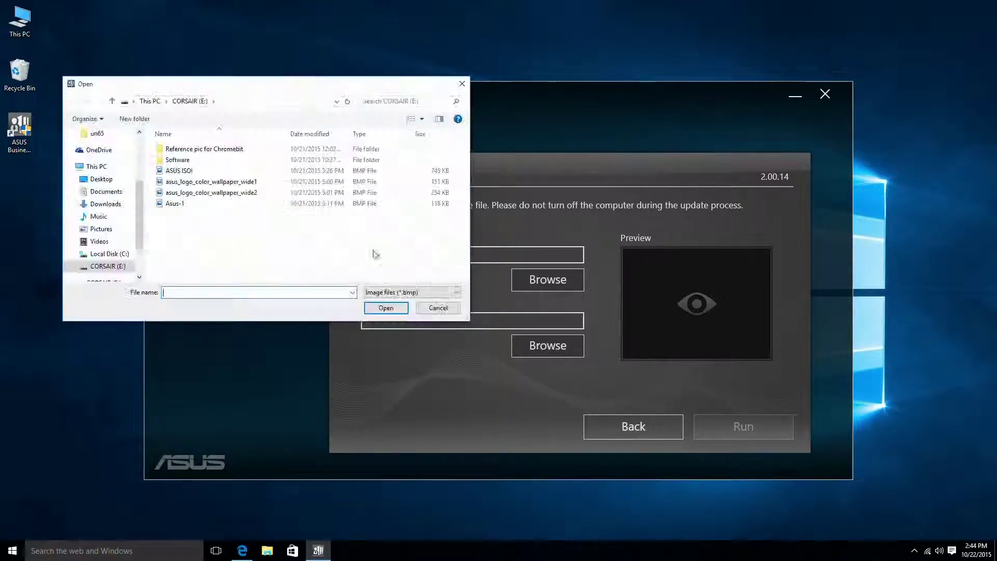
pyautogui.doubleClick(218, 172)
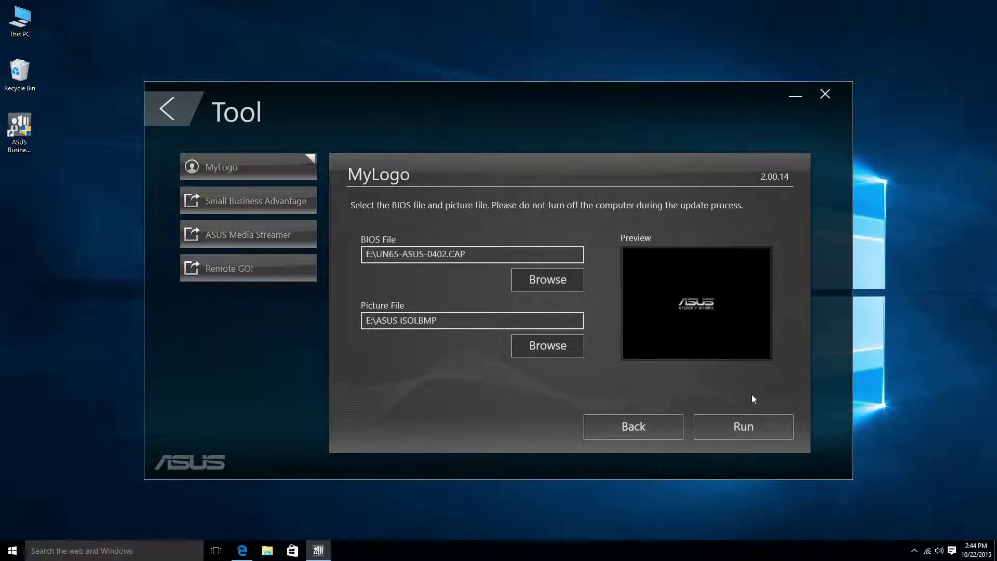
# Switch to saving the boot logo into a BIOS file and load UN65-ASUS-0402.CAP
pyautogui.click(653, 427)
pyautogui.click(373, 304)
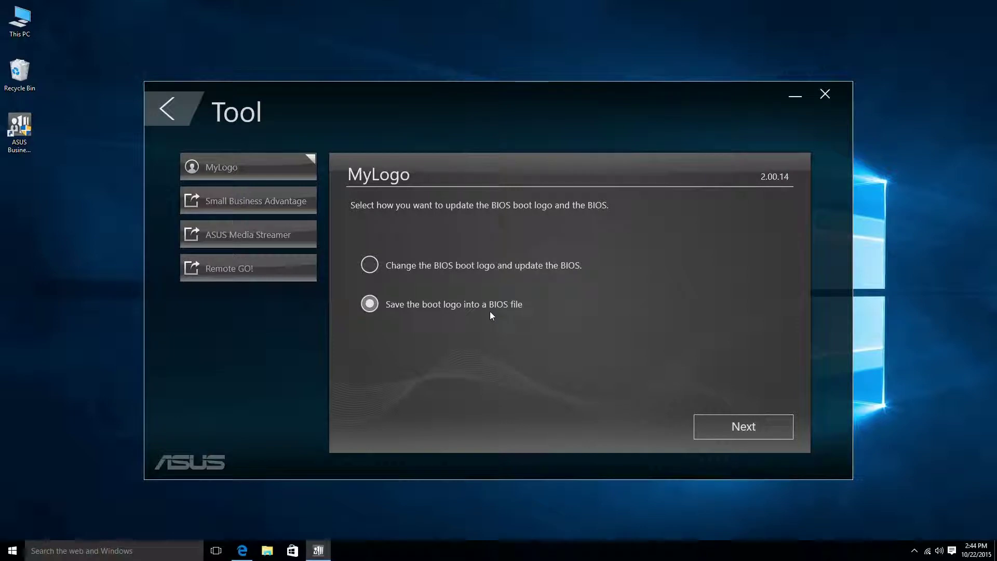
pyautogui.click(730, 422)
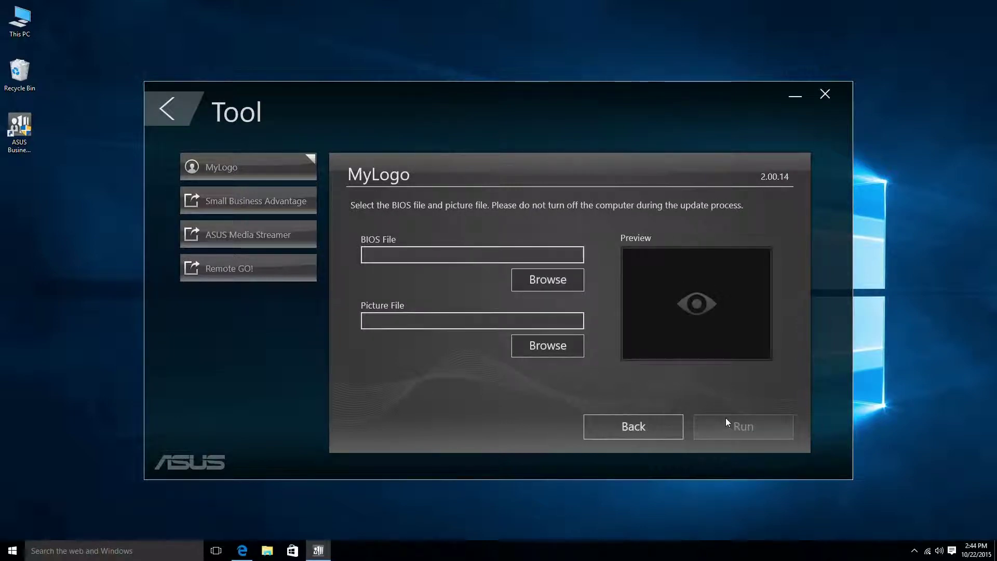
pyautogui.click(534, 278)
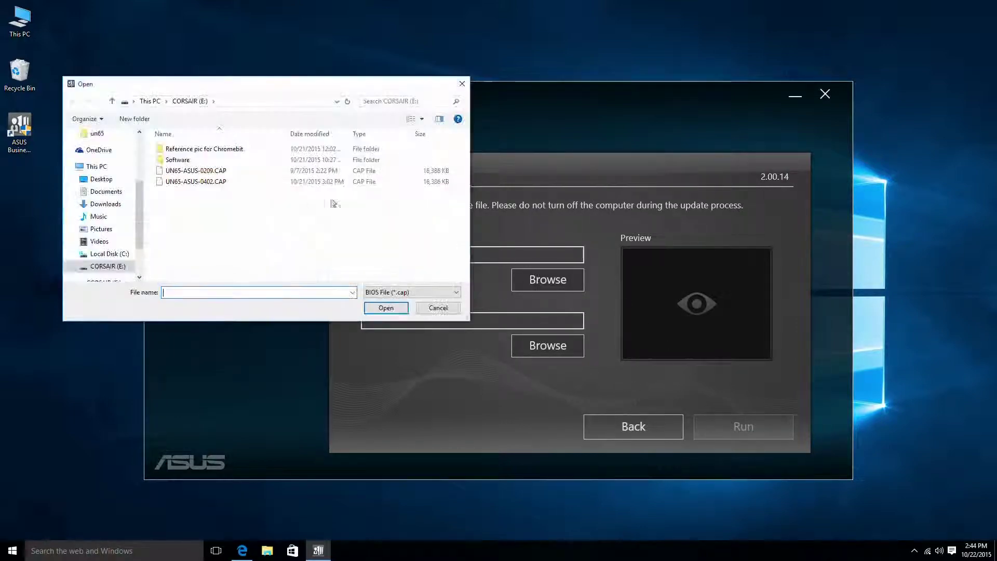
pyautogui.doubleClick(250, 182)
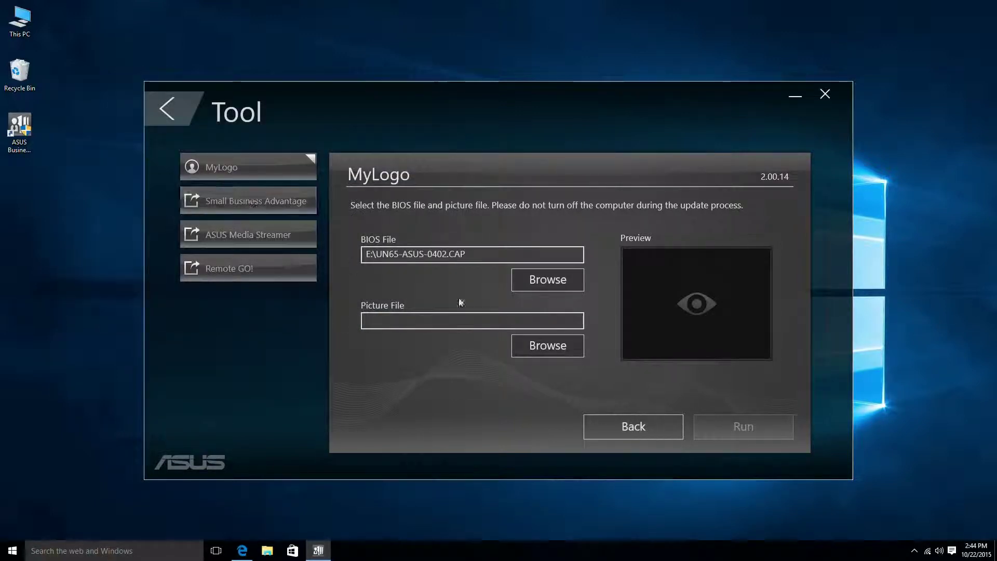
# Pick Asus-1 as the logo picture, run the logo update to 100% and finish
pyautogui.click(574, 352)
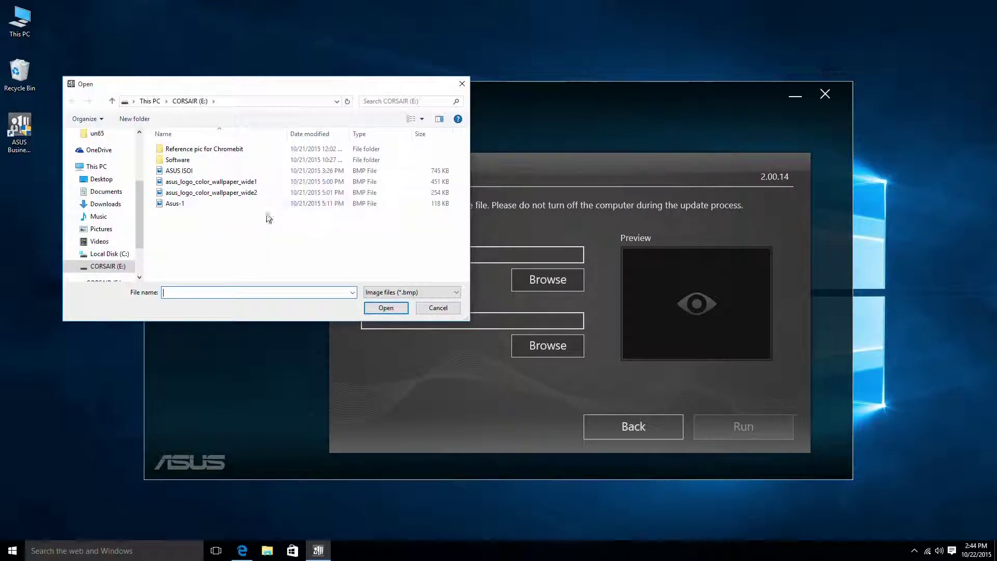
pyautogui.doubleClick(178, 204)
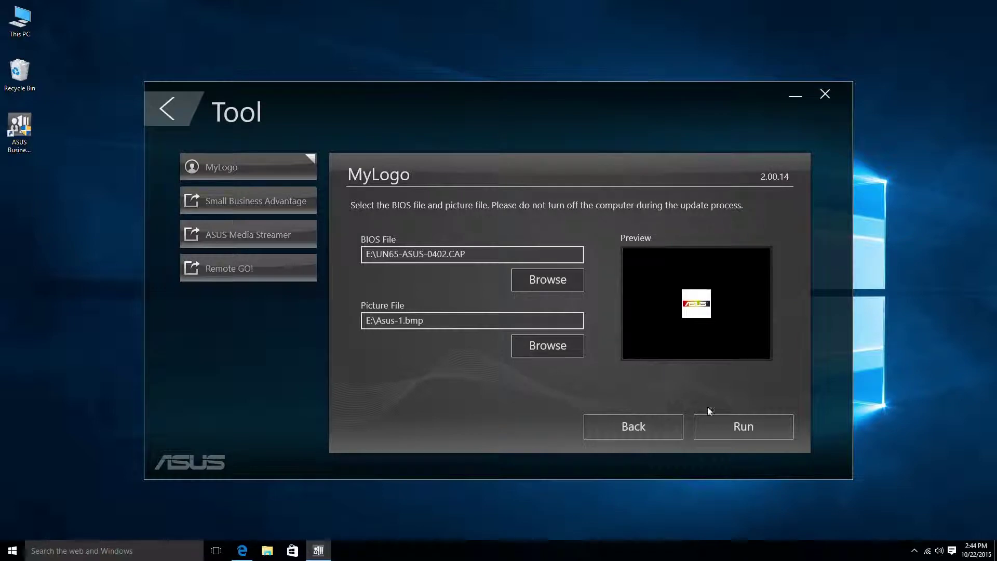
pyautogui.click(738, 426)
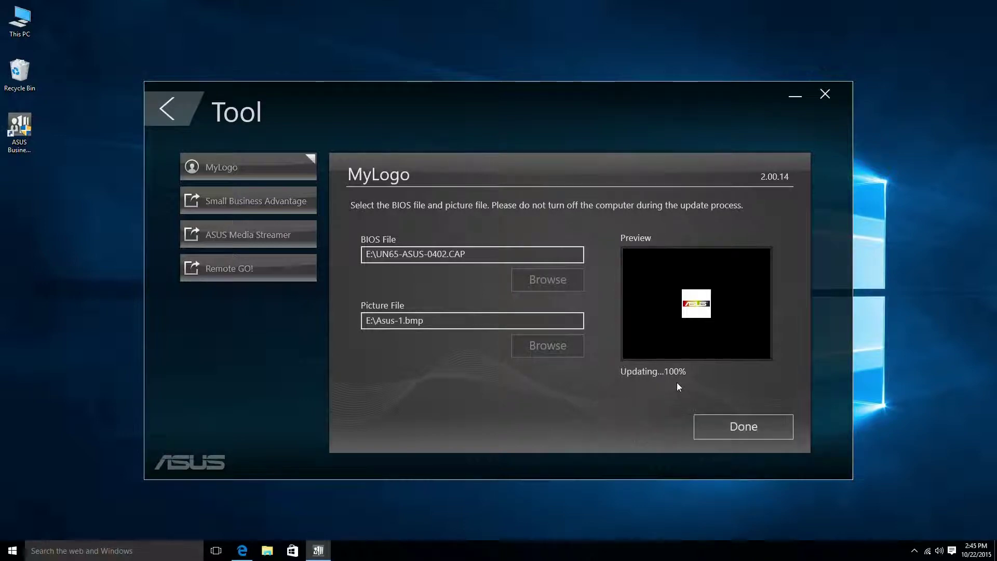
pyautogui.click(739, 426)
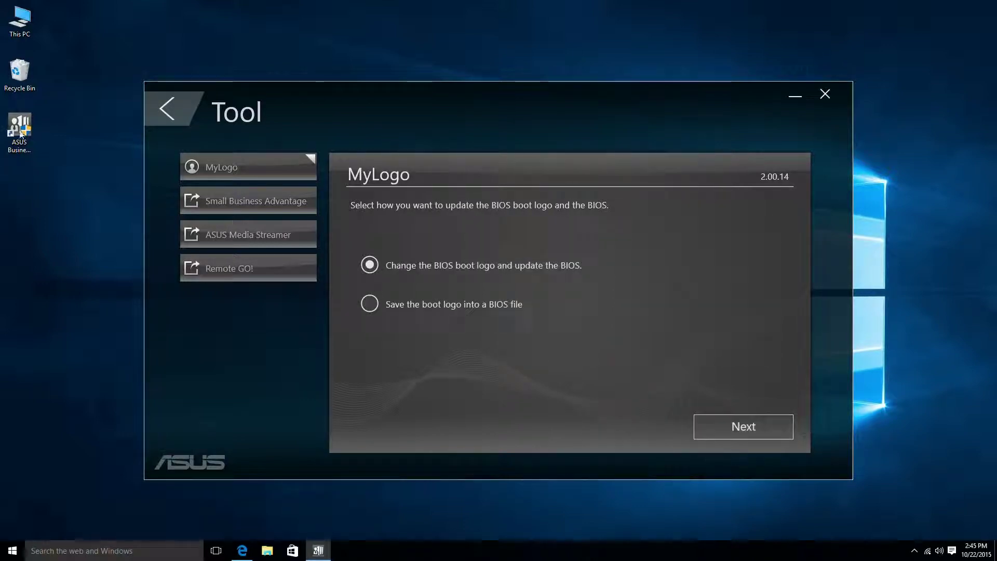
# Open C:\Program Files (x86)\ASUS\ASUS Manager\MyLogo in File Explorer
pyautogui.doubleClick(9, 37)
pyautogui.doubleClick(369, 296)
pyautogui.doubleClick(348, 268)
pyautogui.doubleClick(329, 223)
pyautogui.doubleClick(338, 237)
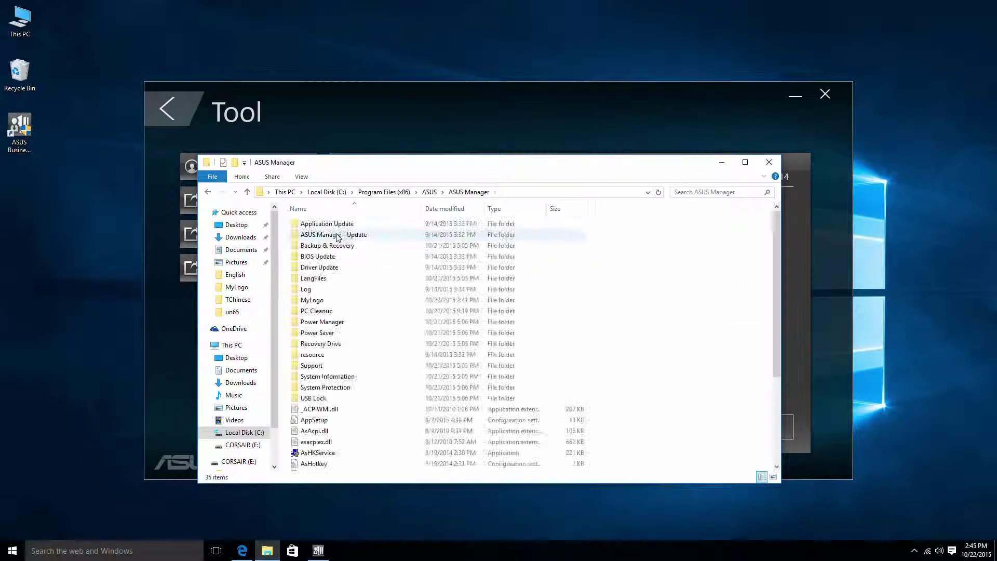
pyautogui.doubleClick(341, 304)
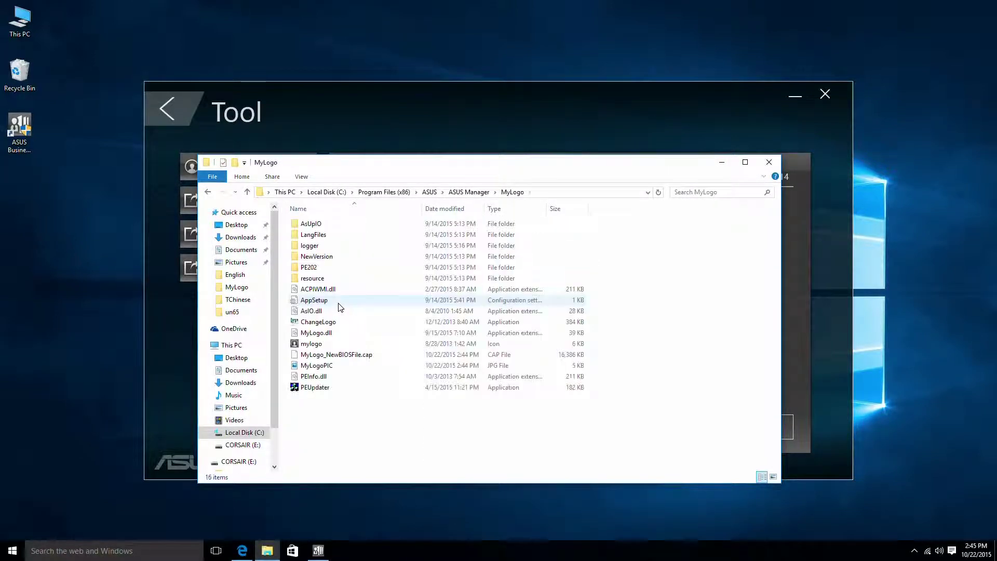
# Move MyLogo_NewBIOSFile.cap to the desktop with administrator permission and close the folder
pyautogui.click(365, 362)
pyautogui.moveTo(362, 362); pyautogui.dragTo(30, 230)
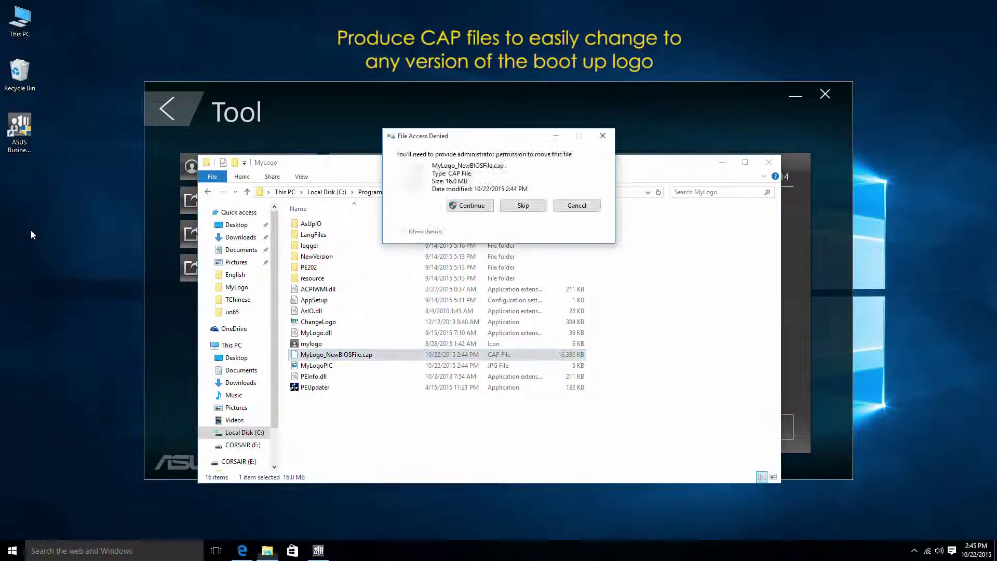
pyautogui.click(471, 205)
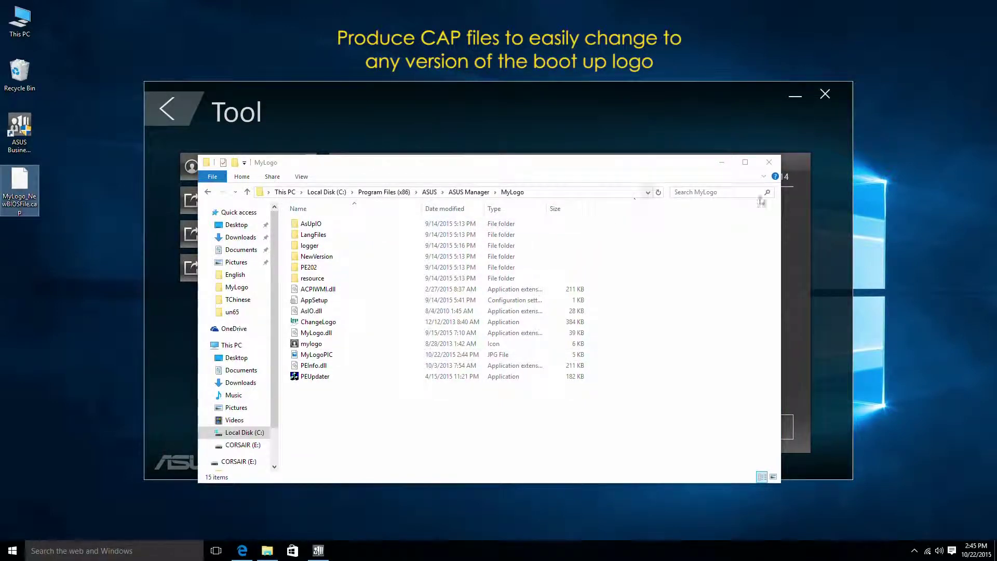
pyautogui.click(768, 162)
pyautogui.click(24, 190)
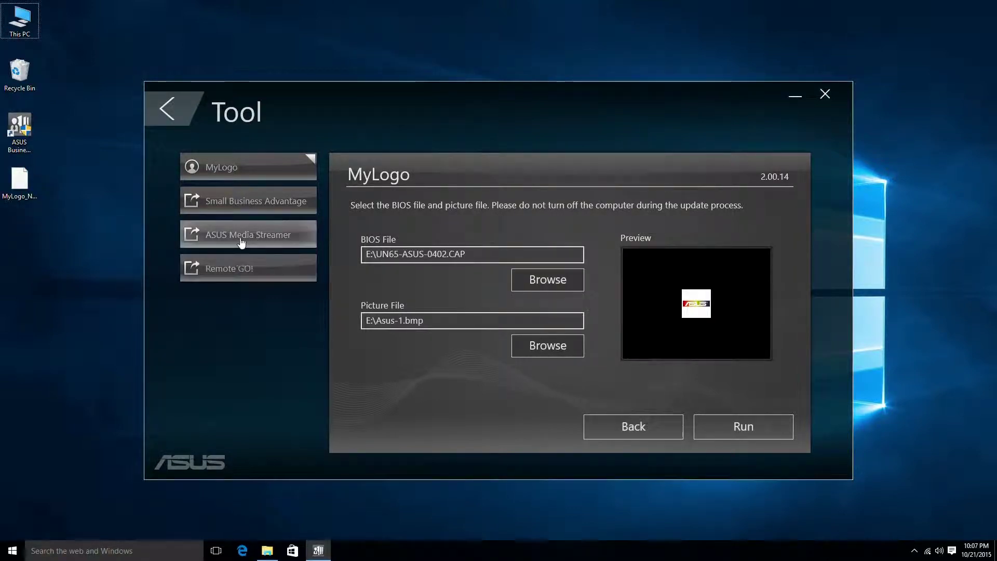
# Launch and close the ASUS Media Streamer and Remote GO! companion apps in turn
pyautogui.click(240, 239)
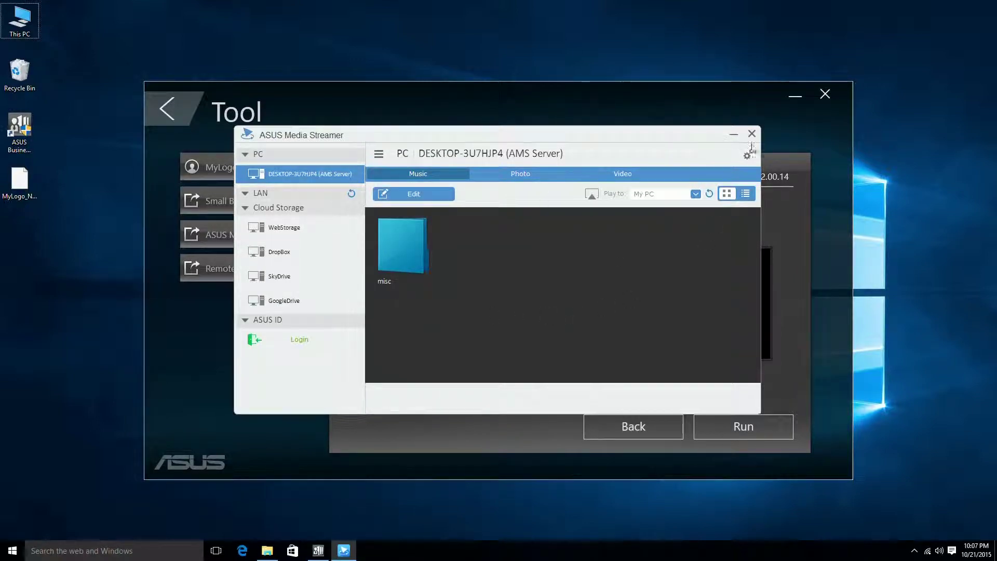
pyautogui.click(752, 134)
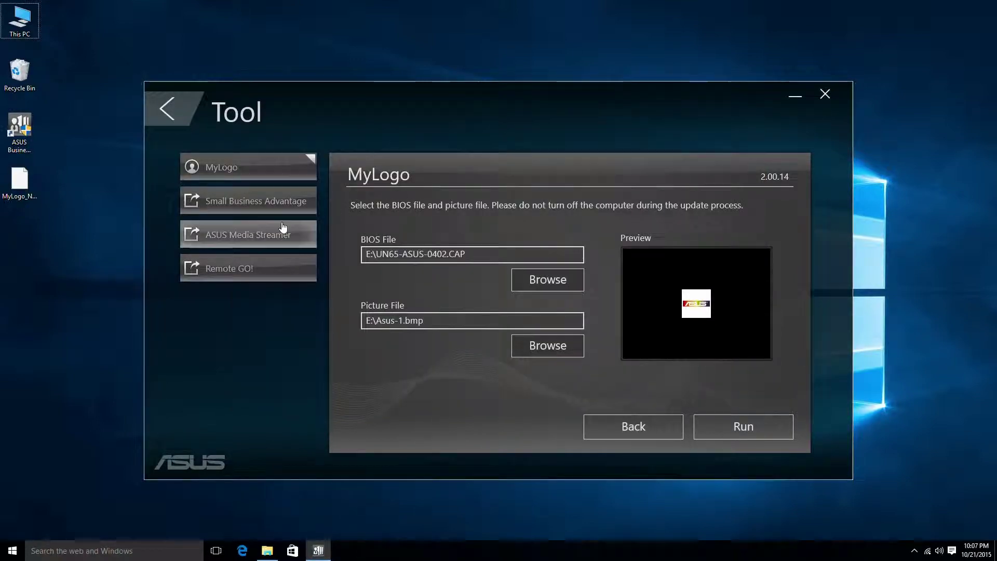
pyautogui.click(267, 262)
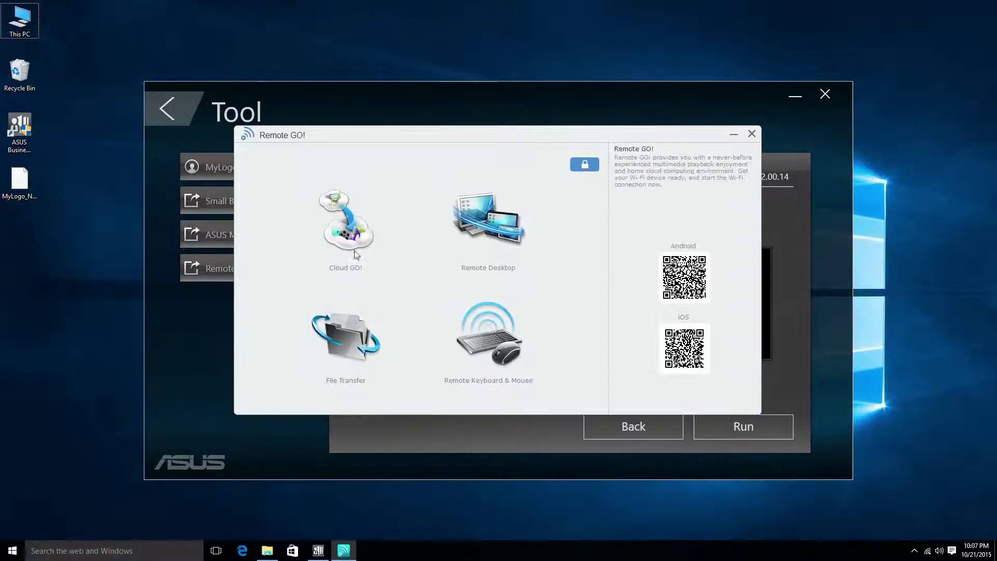
pyautogui.click(751, 134)
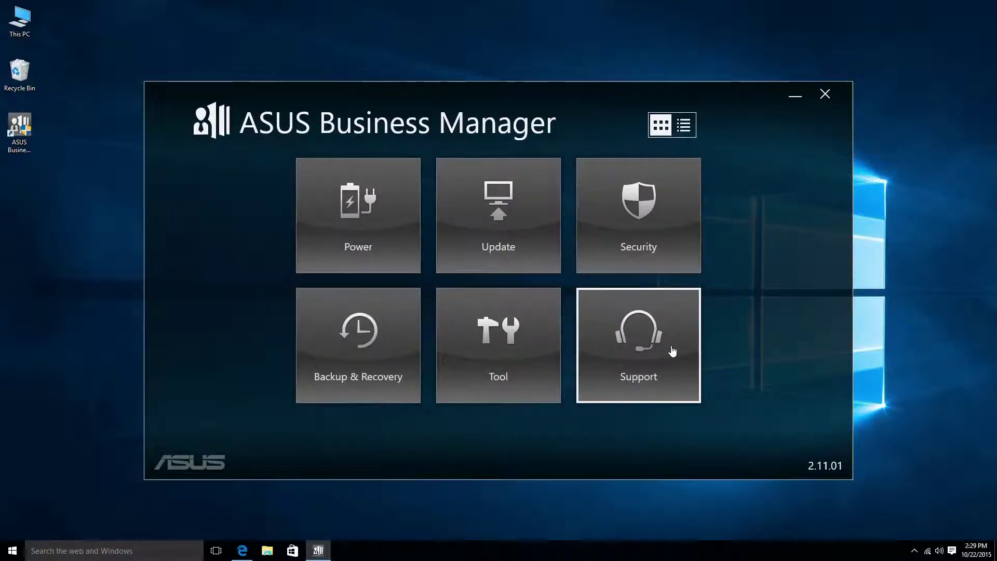
pyautogui.click(671, 350)
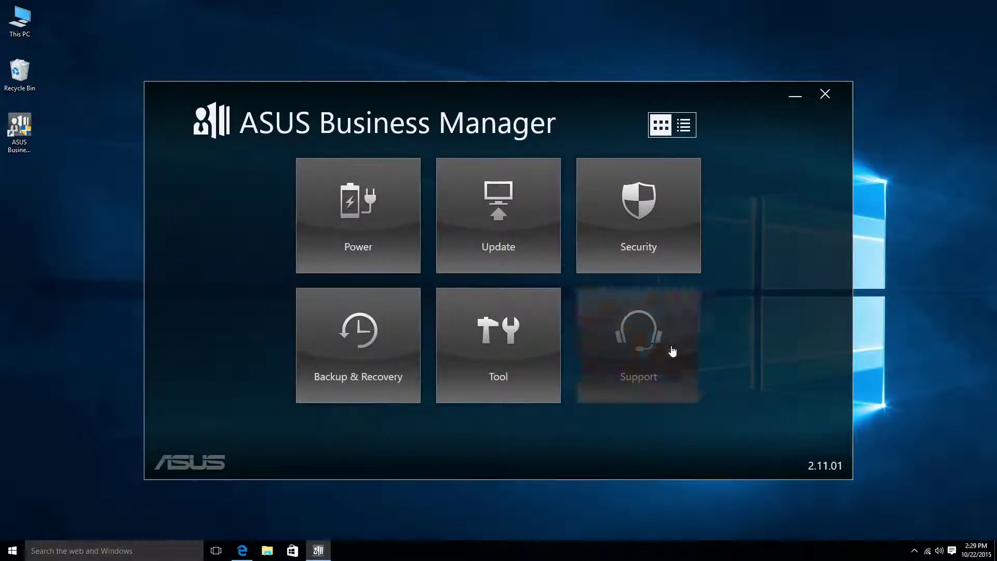
# View the system information summary, then the ASUSTeK support links and contact information
pyautogui.click(286, 175)
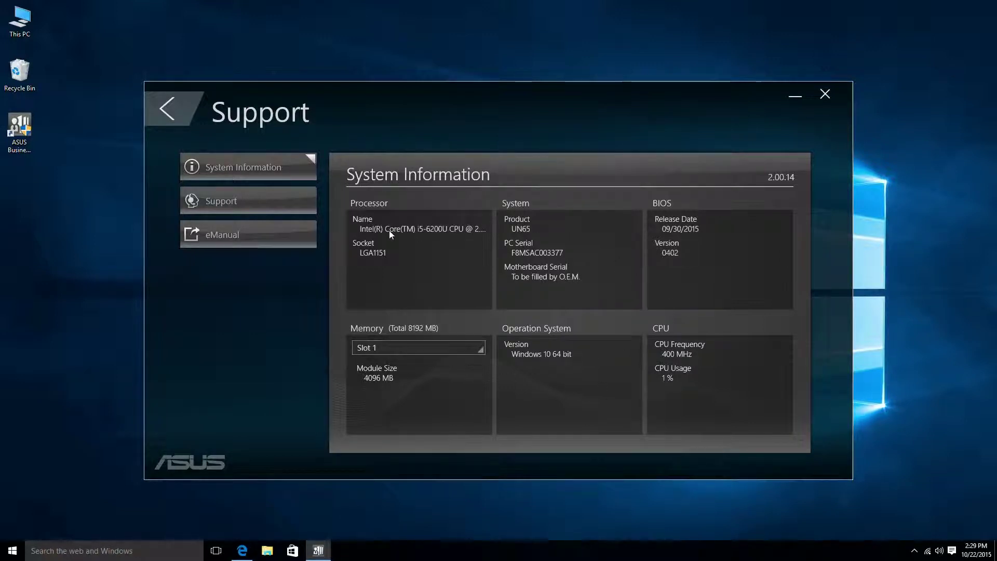
pyautogui.click(263, 207)
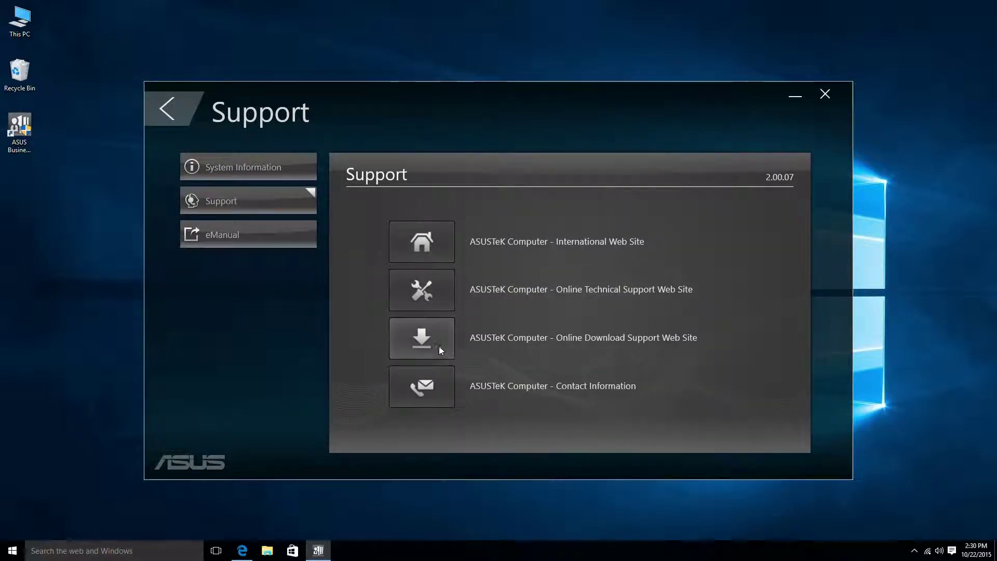
pyautogui.click(439, 383)
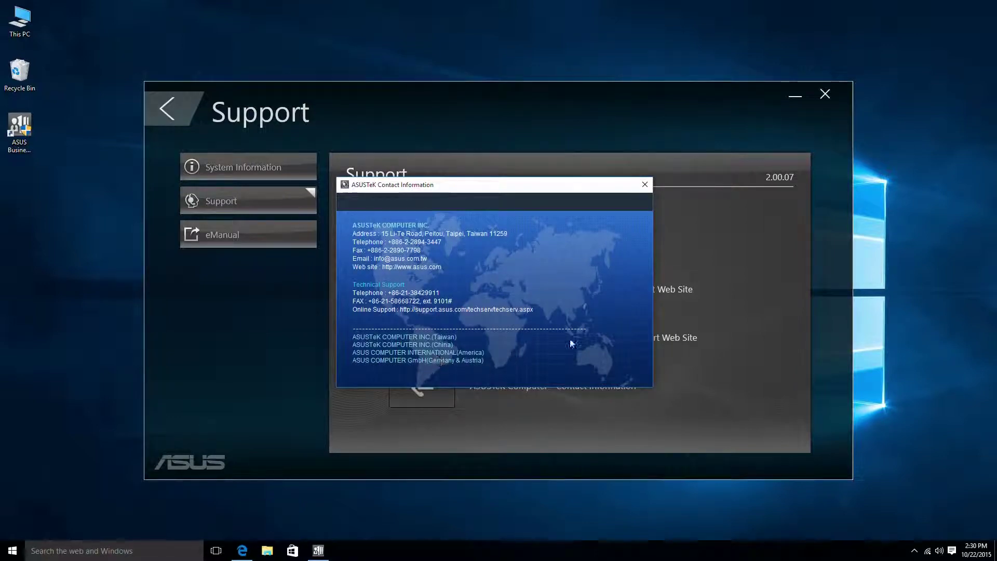
pyautogui.click(646, 184)
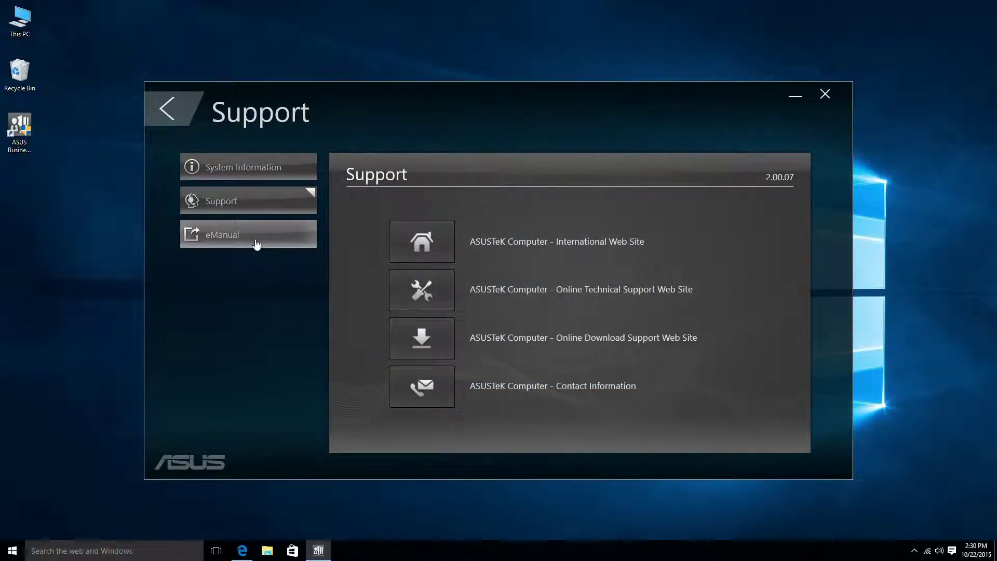
# Open the VivoMini eManual PDF, scroll through it, and minimize the window
pyautogui.click(256, 244)
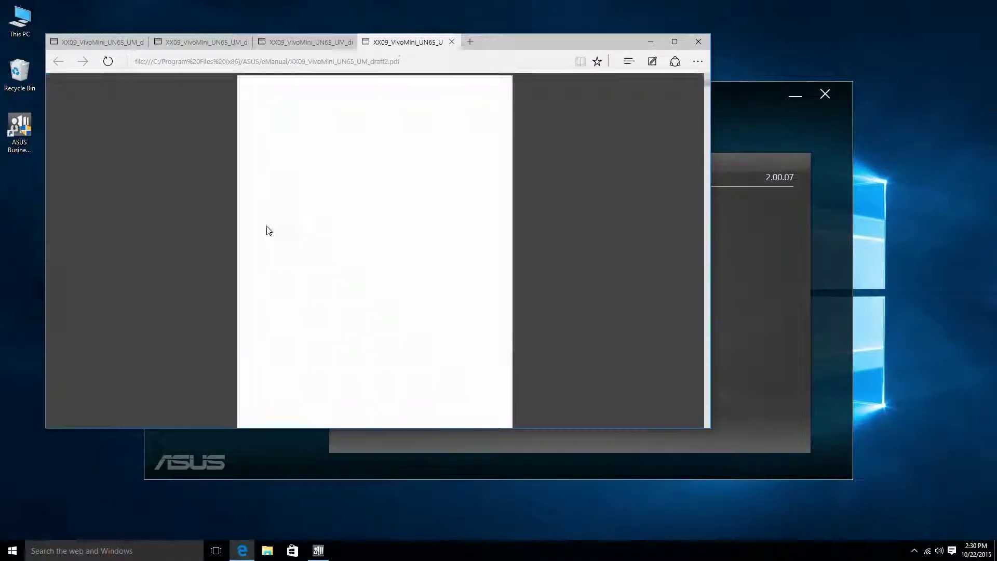
pyautogui.scroll(-10, 494, 219)
pyautogui.scroll(-10, 495, 219)
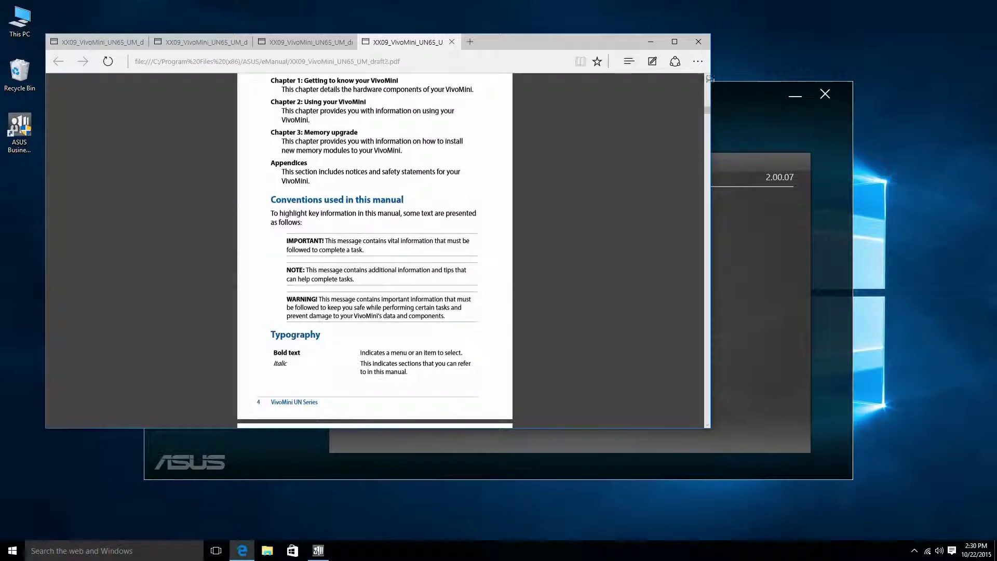
pyautogui.click(651, 41)
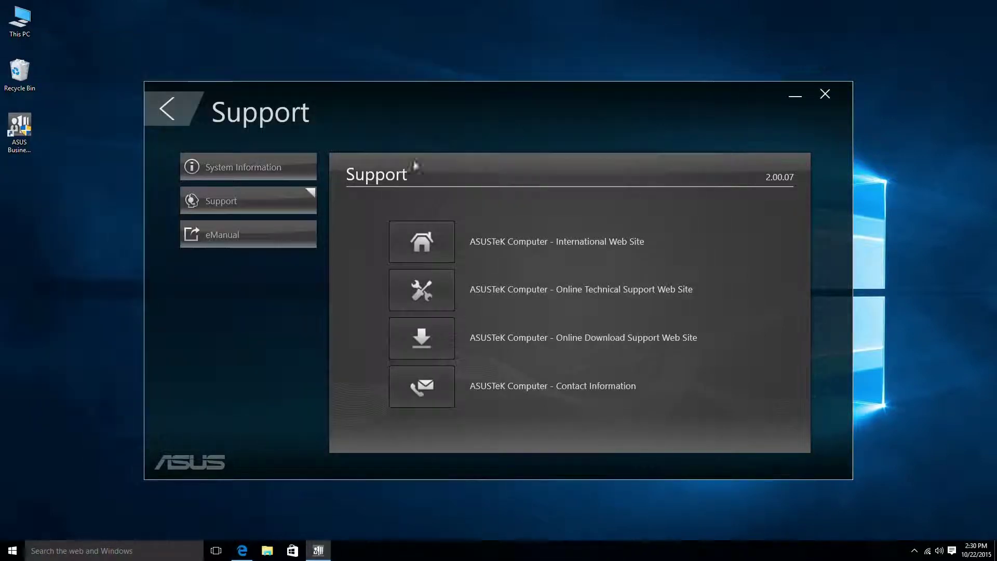
# Go back from the Support page to the six-tile home screen
pyautogui.click(173, 110)
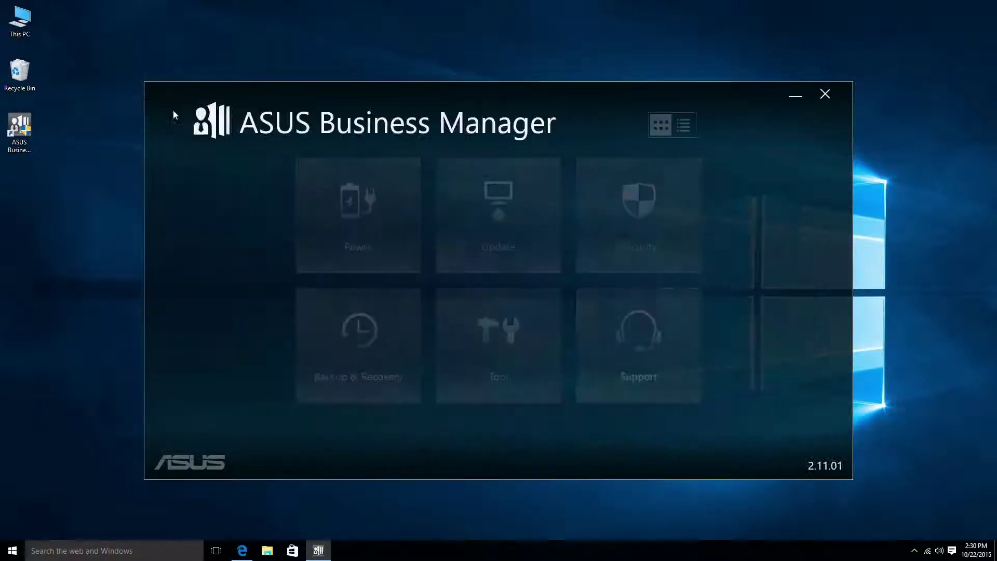